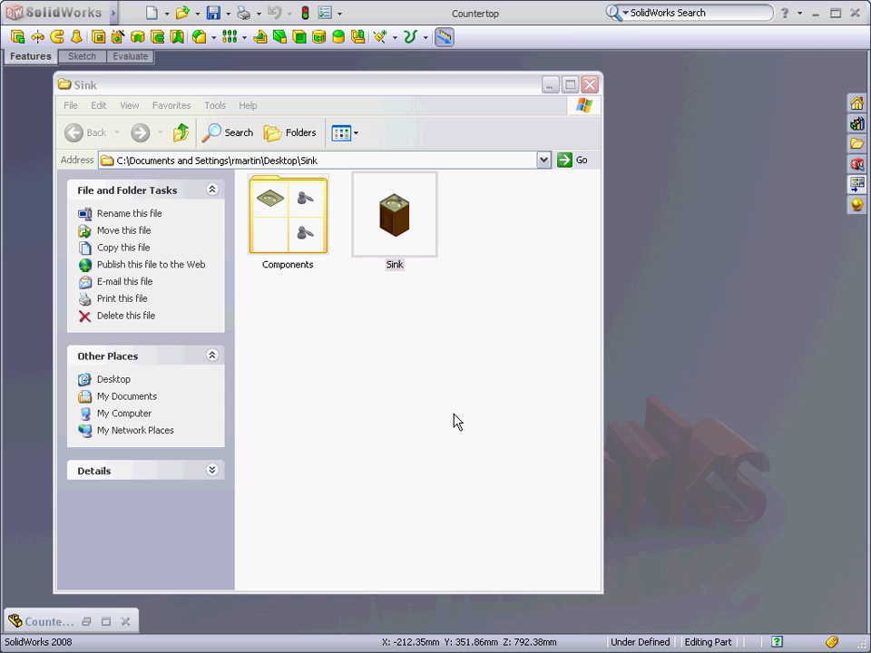
- Open the Sink assembly from the Sink folder in SolidWorks
{"action": "left_click_drag", "start_coordinate": [406, 221], "coordinate": [487, 254]}
{"action": "left_click_drag", "start_coordinate": [663, 223], "coordinate": [663, 224]}
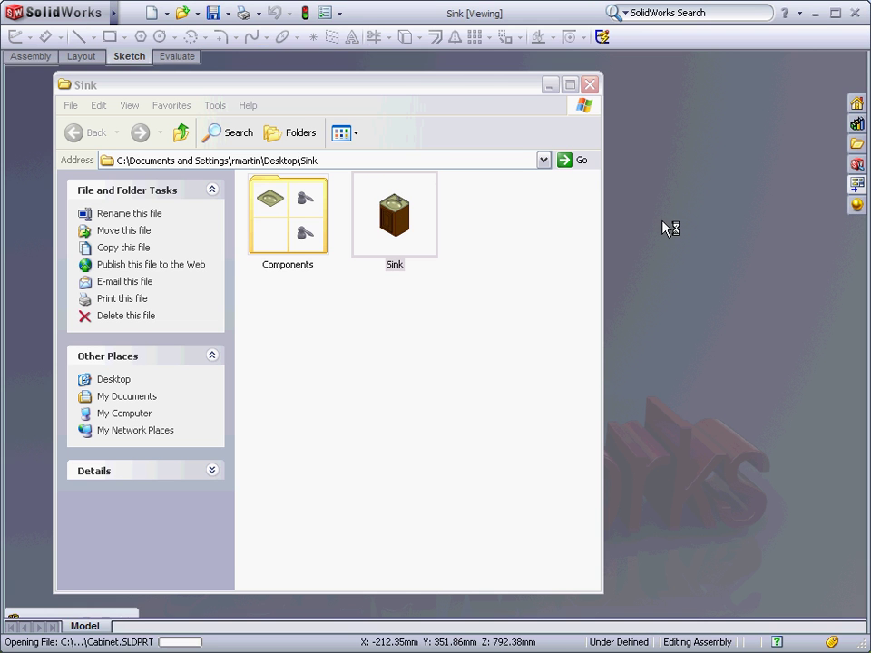
{"action": "left_click", "coordinate": [690, 215]}
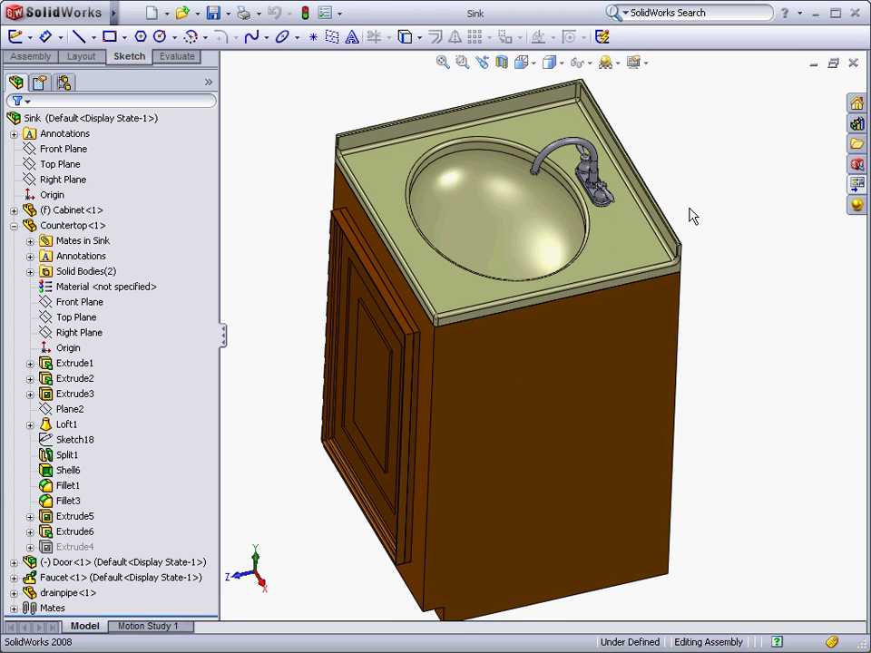
- Swing the cabinet door open to view the cabinet opening and close it again
{"action": "middle_click_drag", "start_coordinate": [684, 217], "coordinate": [565, 401]}
{"action": "left_click_drag", "start_coordinate": [445, 382], "coordinate": [330, 399]}
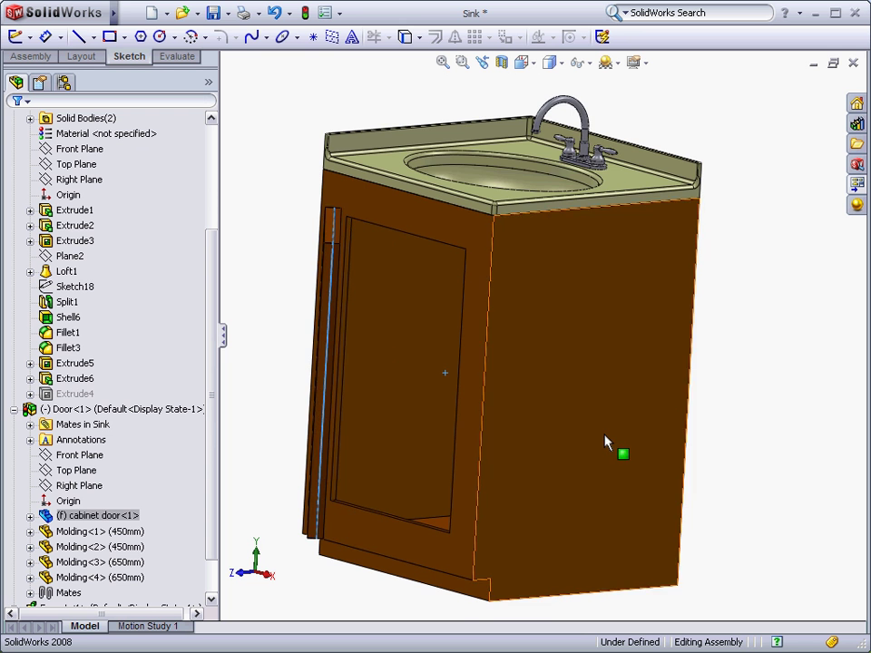
{"action": "mouse_move", "coordinate": [615, 447]}
{"action": "middle_mouse_down"}
{"action": "mouse_move", "coordinate": [596, 417]}
{"action": "mouse_move", "coordinate": [611, 403]}
{"action": "mouse_move", "coordinate": [675, 400]}
{"action": "mouse_move", "coordinate": [617, 420]}
{"action": "mouse_move", "coordinate": [612, 441]}
{"action": "middle_mouse_up"}
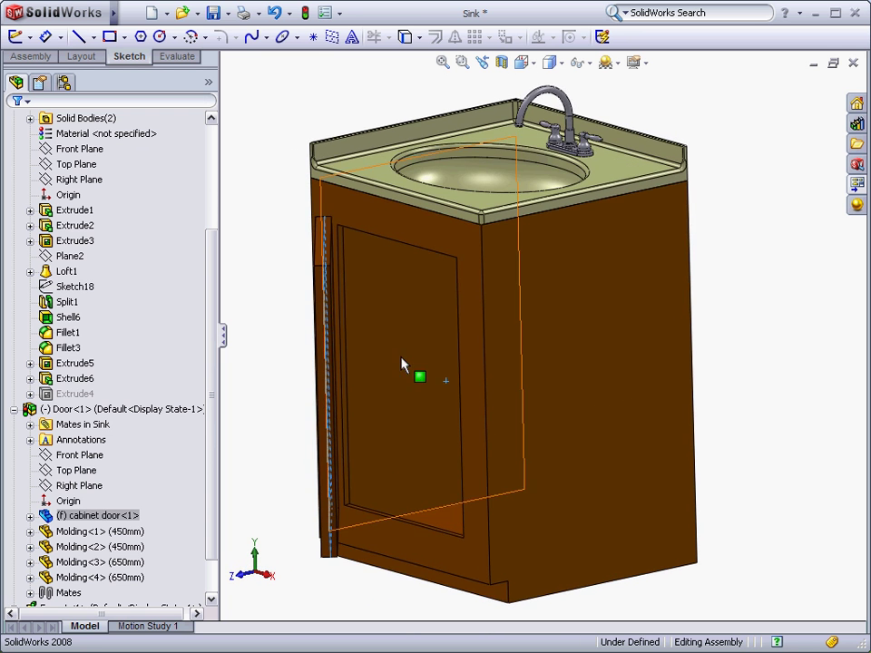
{"action": "left_click_drag", "start_coordinate": [320, 279], "coordinate": [381, 272]}
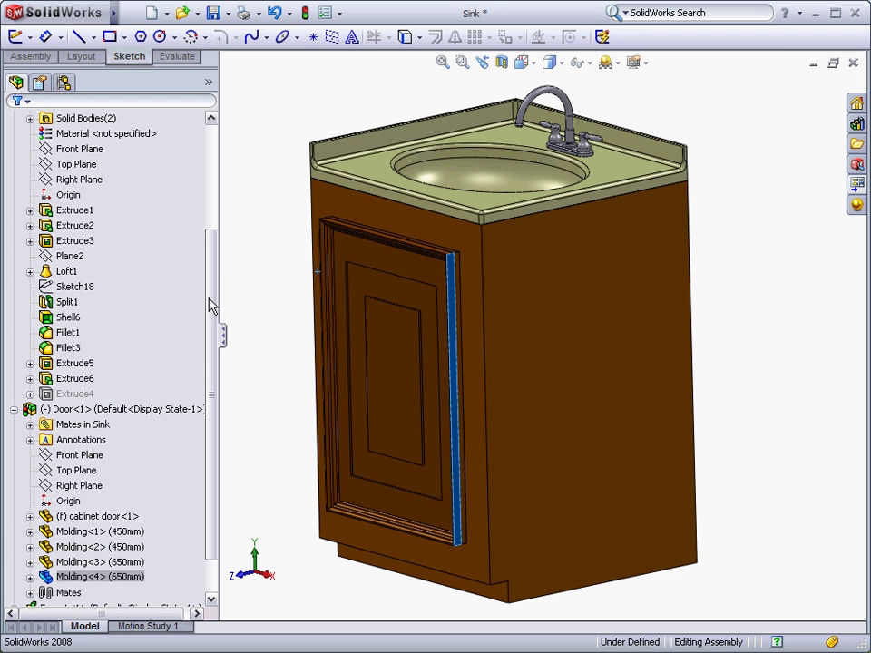
- Inspect the selected door molding's mates and the Sink assembly's configurations, and return to the feature tree
{"action": "left_click_drag", "start_coordinate": [216, 307], "coordinate": [204, 193]}
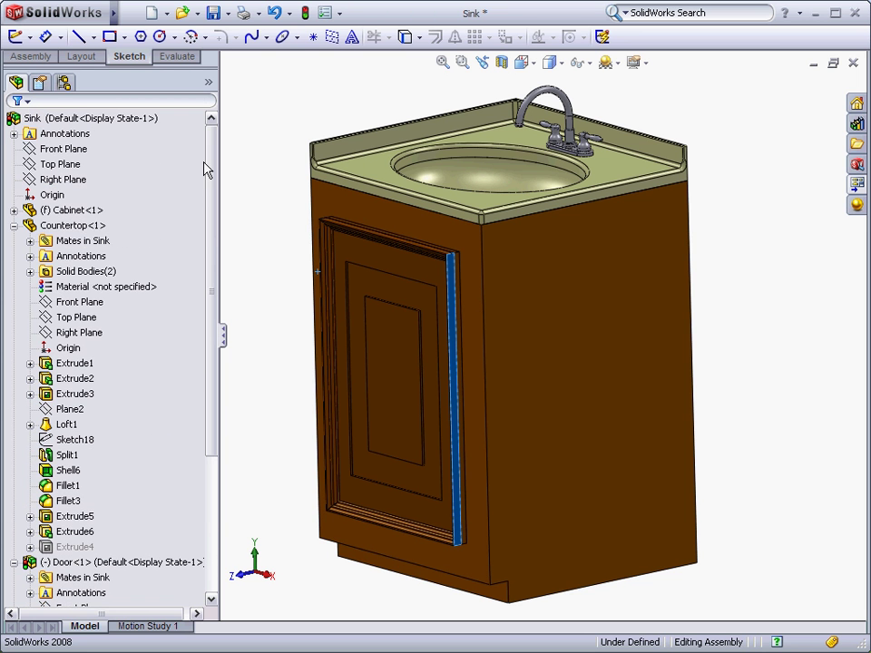
{"action": "left_click", "coordinate": [39, 84]}
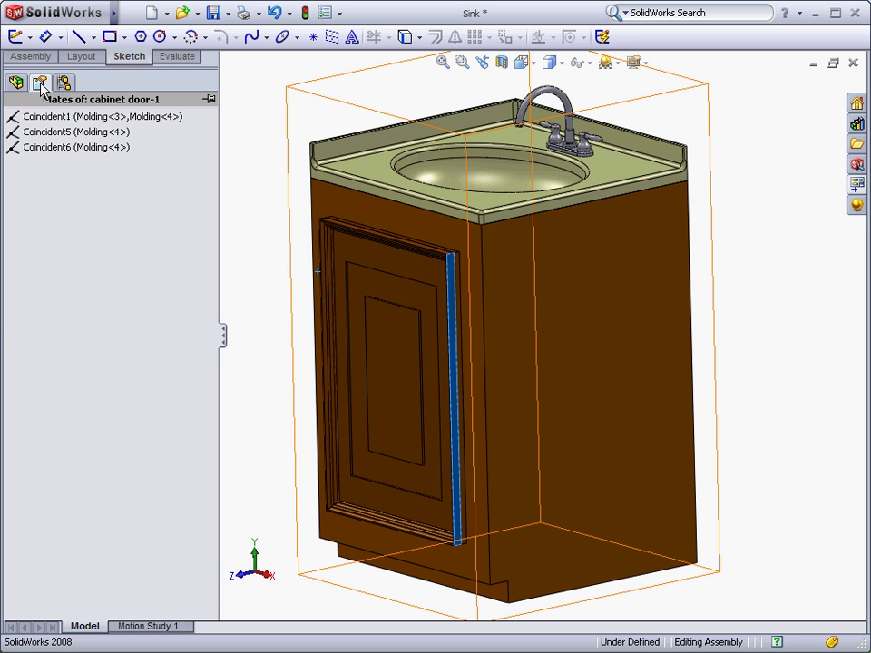
{"action": "left_click", "coordinate": [64, 84]}
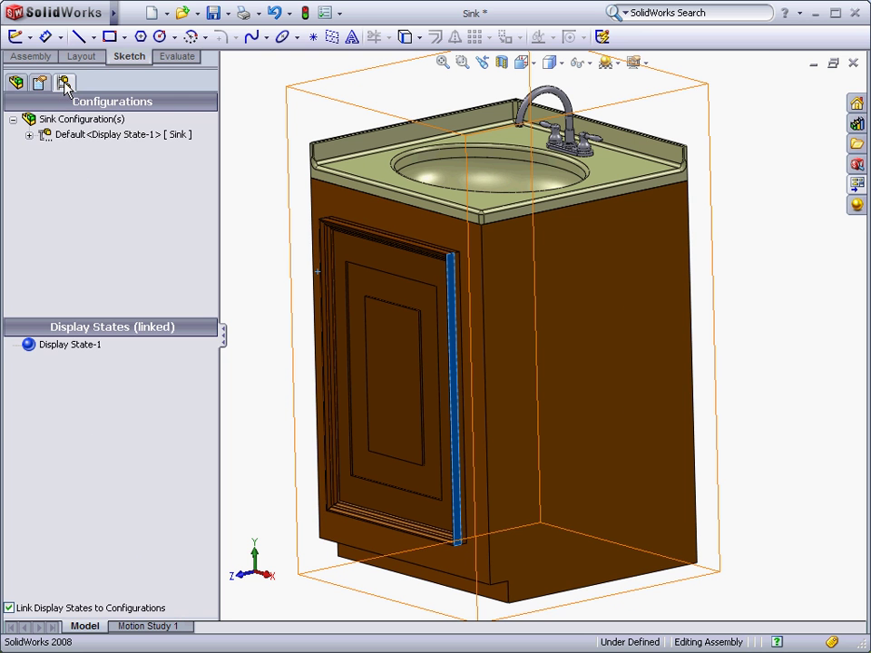
{"action": "left_click", "coordinate": [15, 83]}
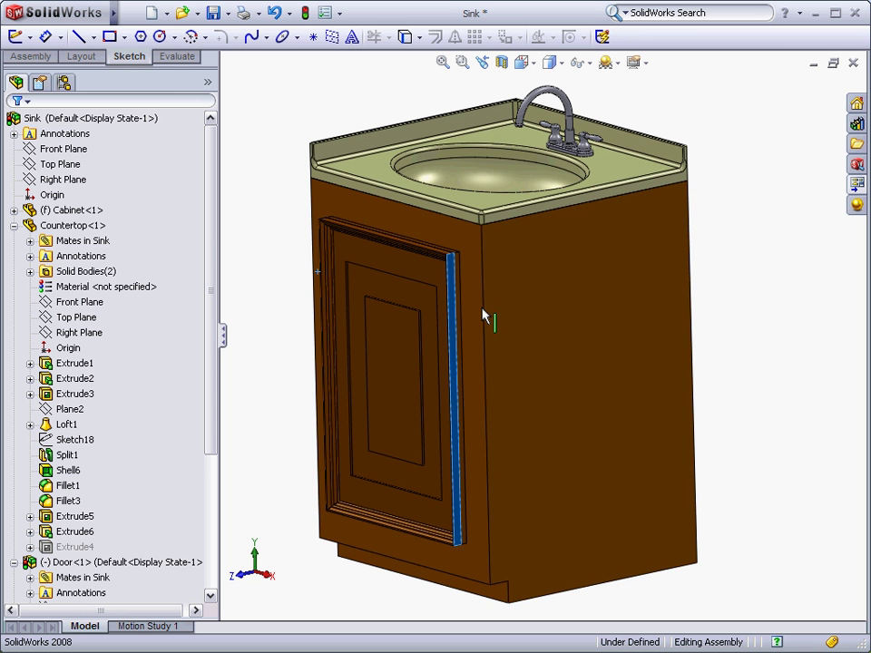
- Examine the sink assembly from its side and from the front corner, and clear the molding selection
{"action": "middle_click_drag", "start_coordinate": [482, 315], "coordinate": [430, 305]}
{"action": "scroll", "coordinate": [564, 296], "scroll_direction": "up", "scroll_amount": 4}
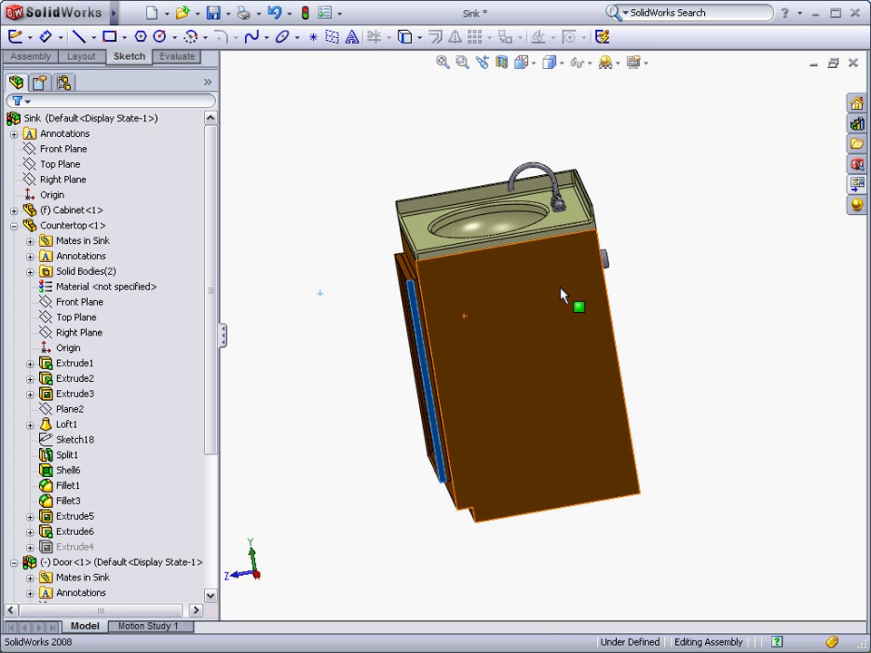
{"action": "scroll", "coordinate": [535, 326], "scroll_direction": "down", "scroll_amount": 3}
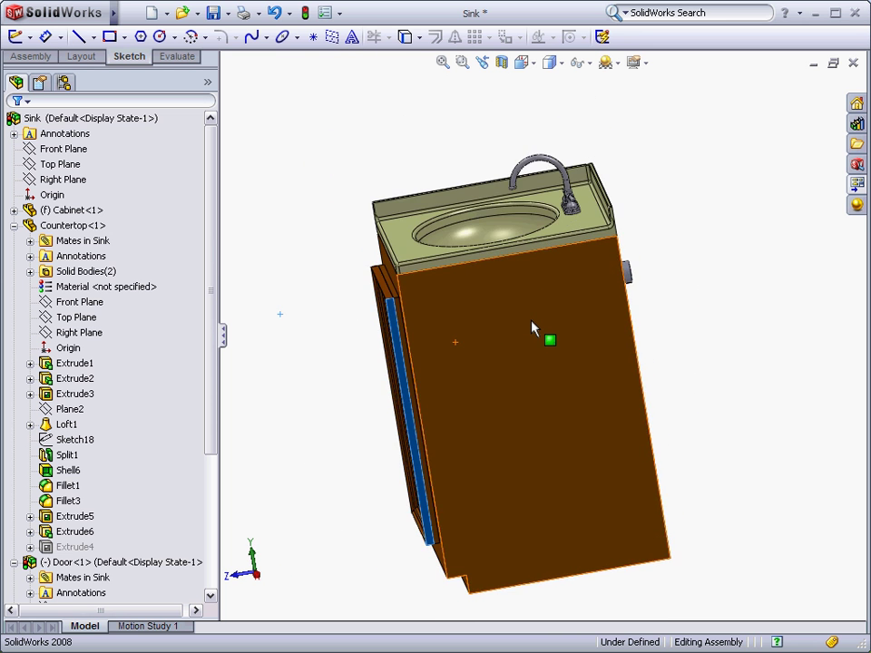
{"action": "middle_click_drag", "start_coordinate": [532, 328], "coordinate": [520, 274], "text": "ctrl"}
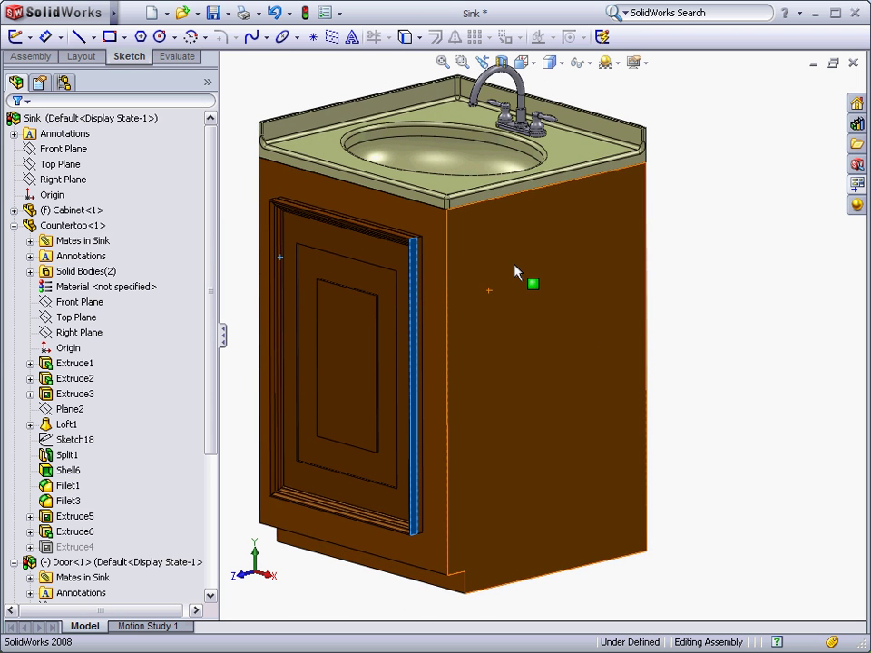
{"action": "scroll", "coordinate": [514, 271], "scroll_direction": "up", "scroll_amount": 2}
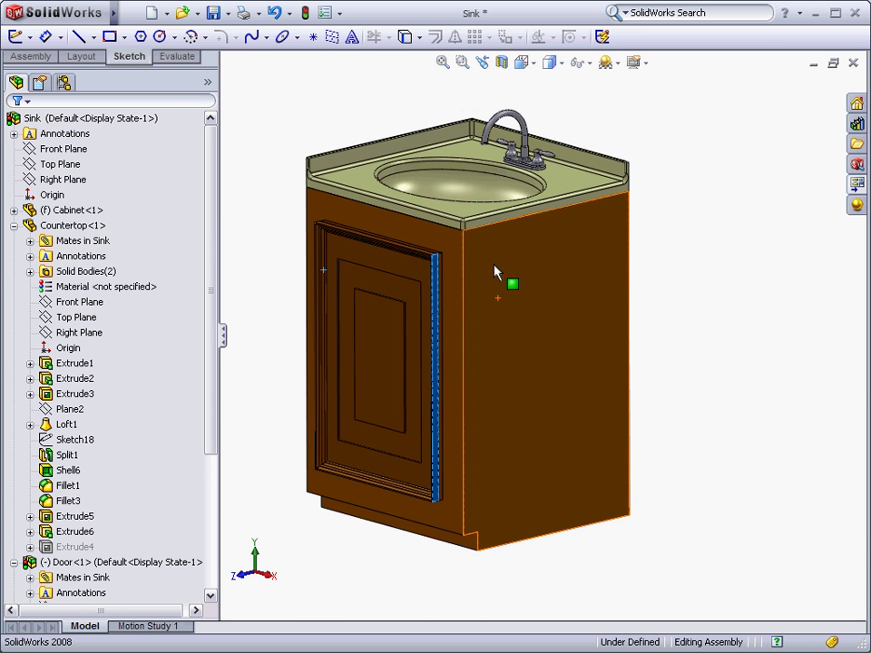
{"action": "left_click", "coordinate": [381, 122]}
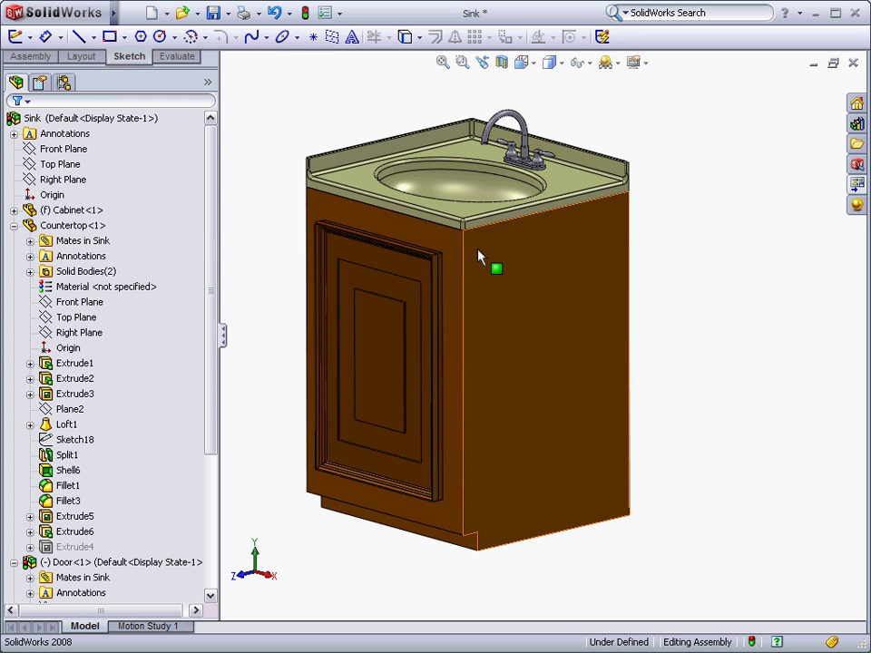
{"action": "left_click", "coordinate": [534, 307]}
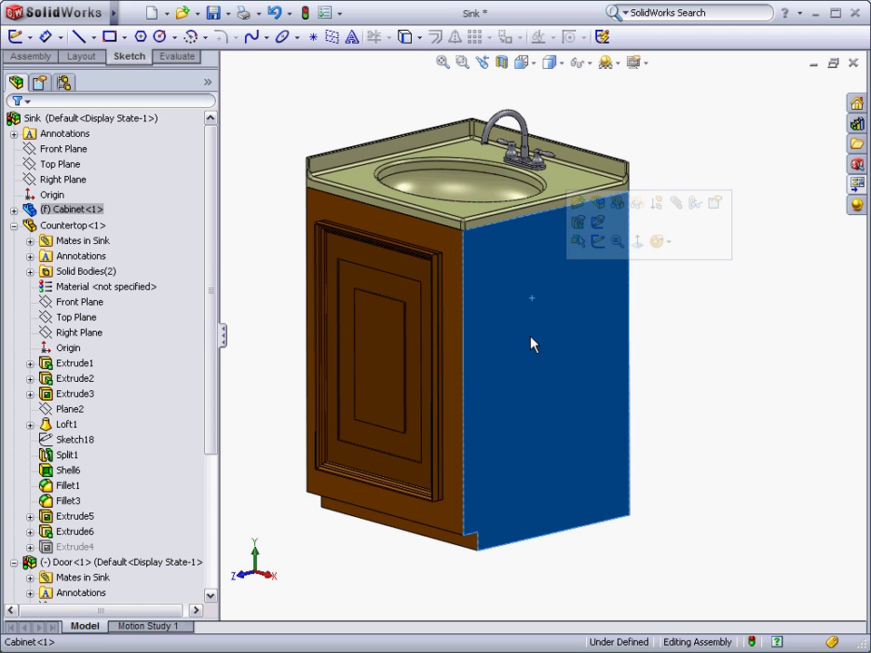
{"action": "right_click", "coordinate": [532, 344]}
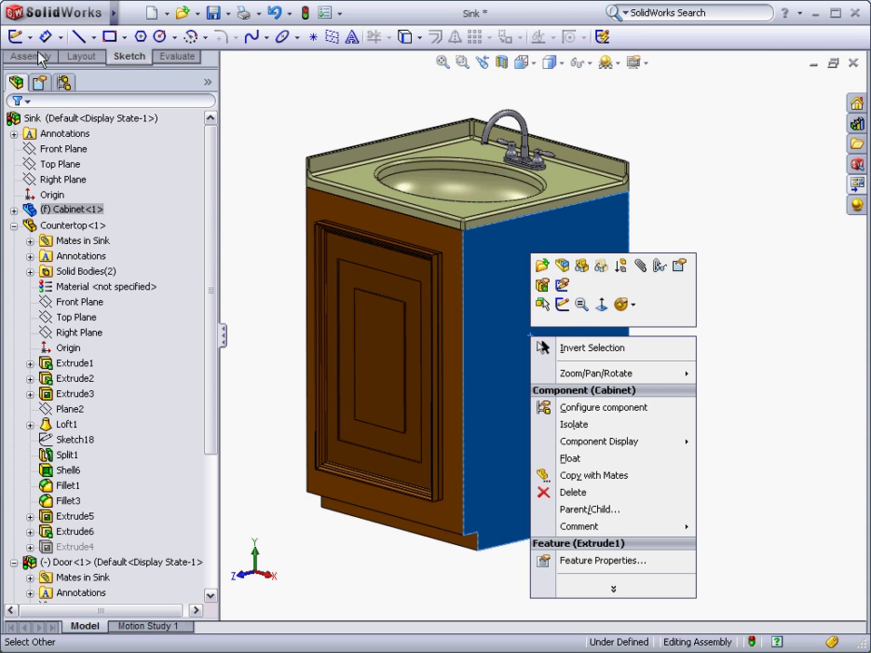
{"action": "left_click", "coordinate": [109, 15]}
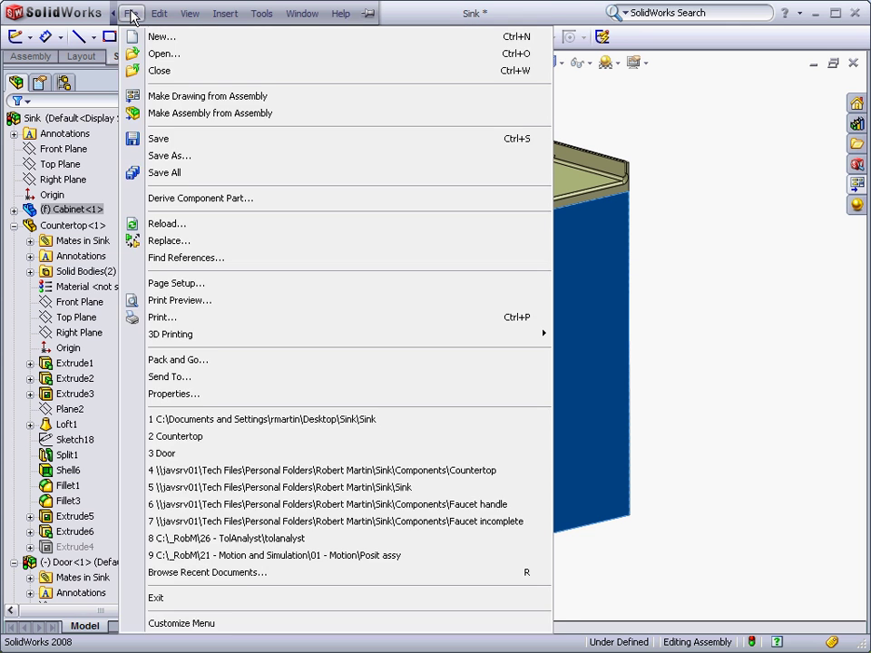
{"action": "left_click", "coordinate": [259, 13]}
{"action": "mouse_move", "coordinate": [227, 16]}
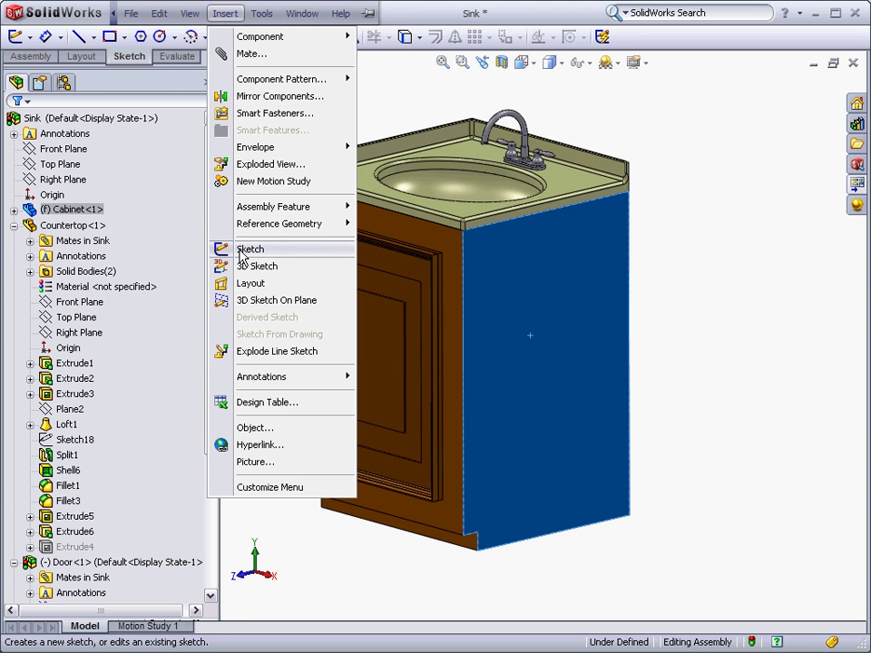
{"action": "left_click", "coordinate": [704, 245]}
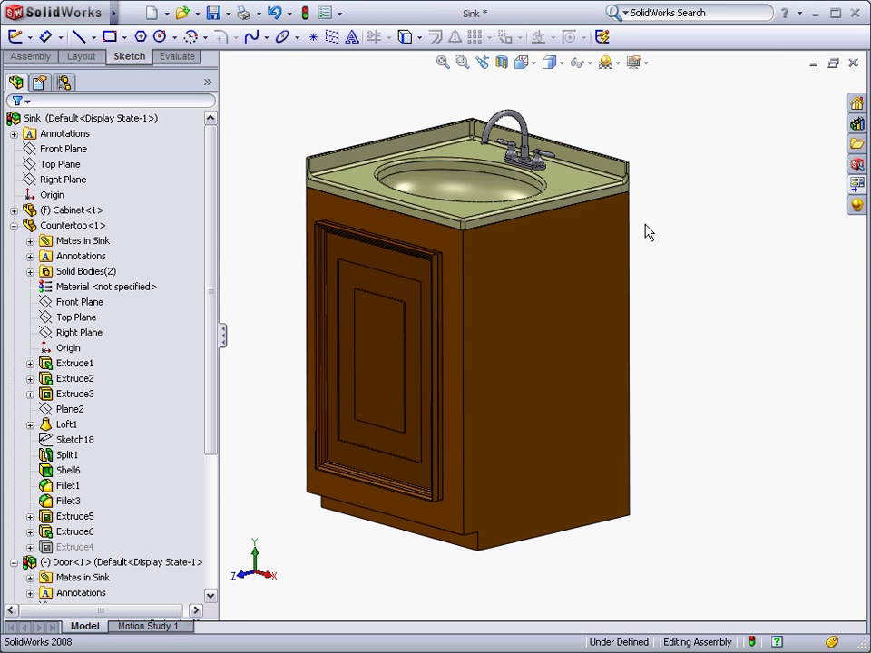
- View the Countertop part in its own window and return to the Sink assembly
{"action": "key", "text": "ctrl+Tab"}
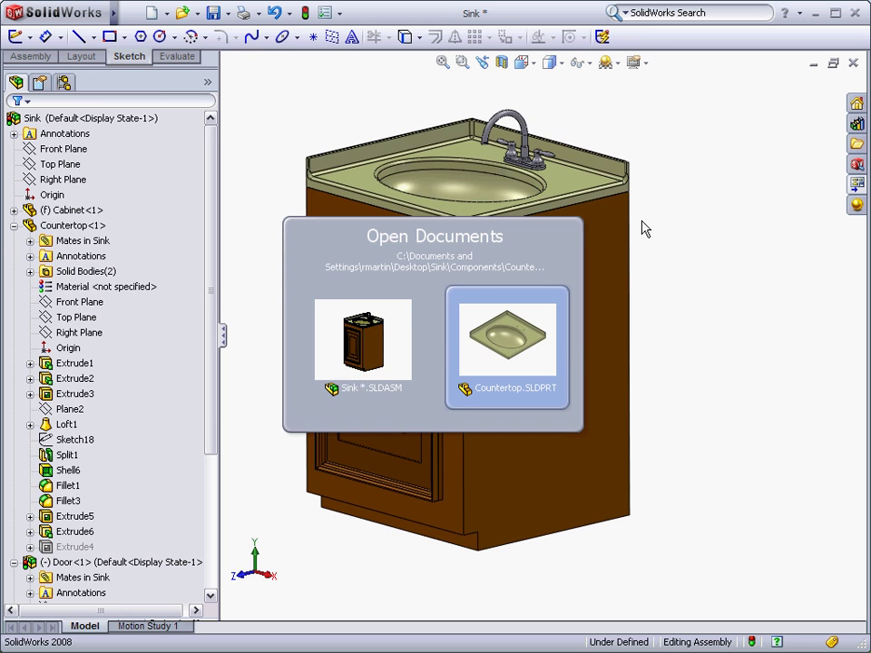
{"action": "middle_click_drag", "start_coordinate": [625, 214], "coordinate": [582, 192]}
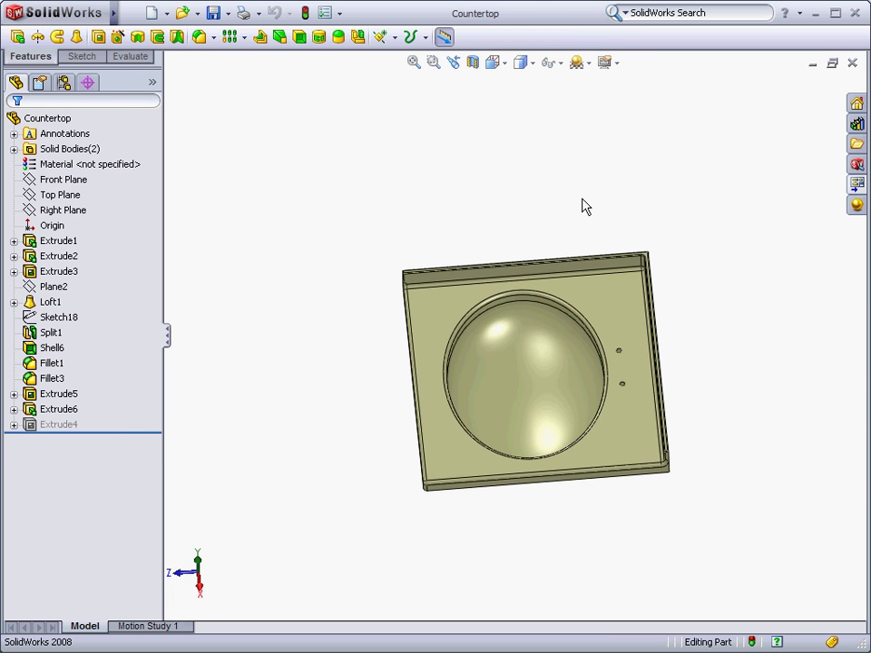
{"action": "key", "text": "ctrl+Tab"}
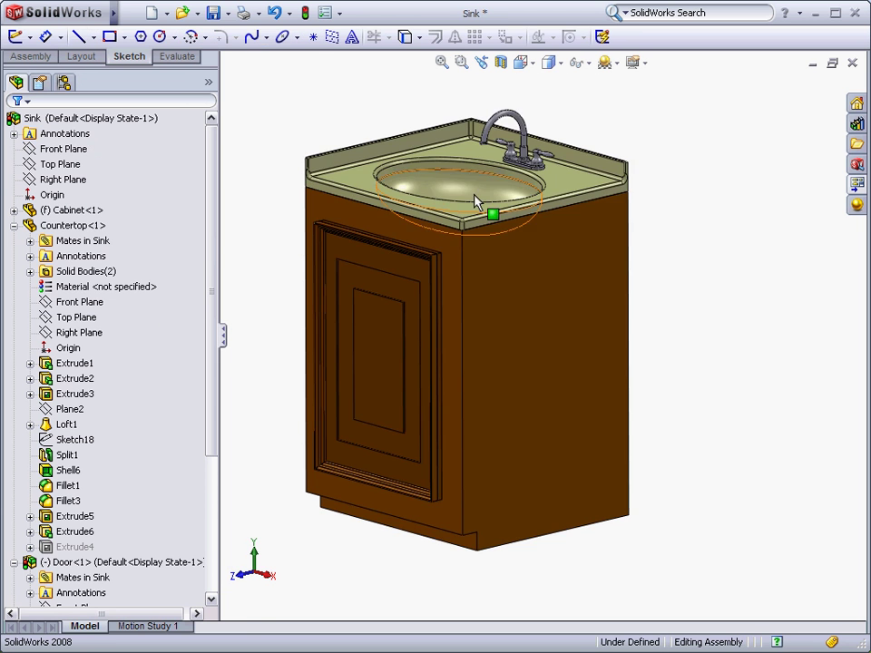
- Unsuppress the Extrude4 cut of the Countertop component within the Sink assembly
{"action": "middle_click_drag", "start_coordinate": [449, 196], "coordinate": [464, 241]}
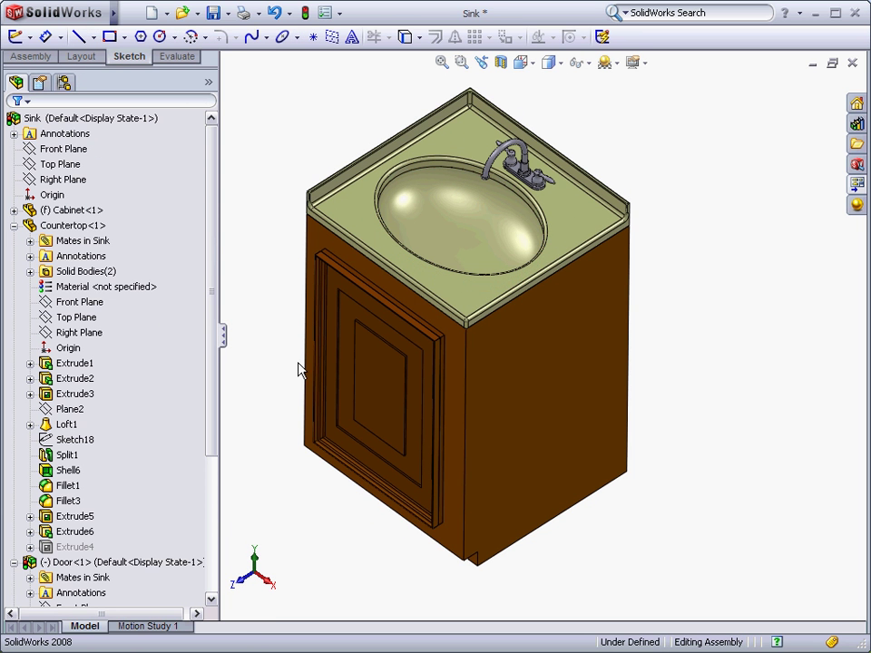
{"action": "right_click", "coordinate": [91, 548]}
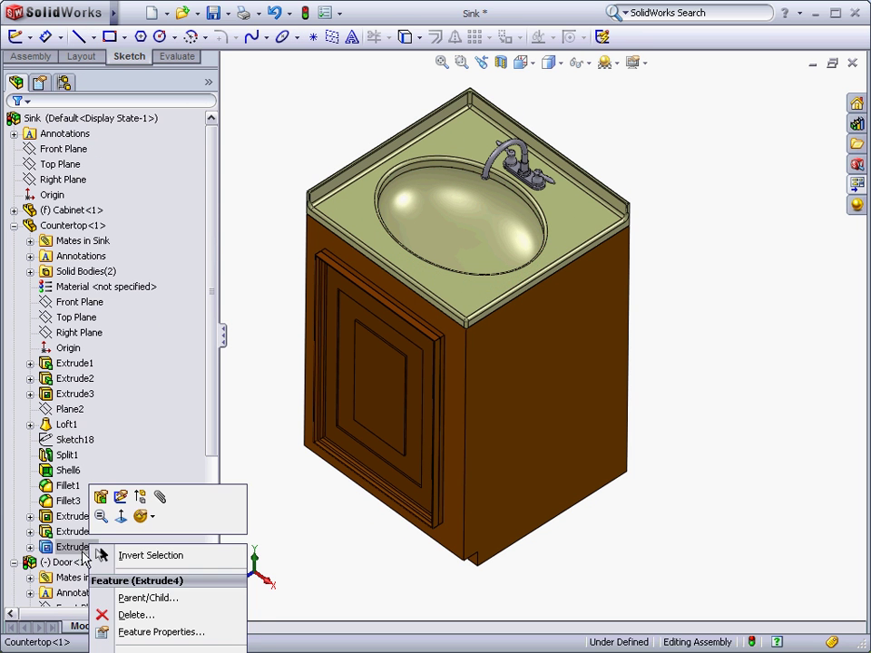
{"action": "left_click", "coordinate": [138, 502]}
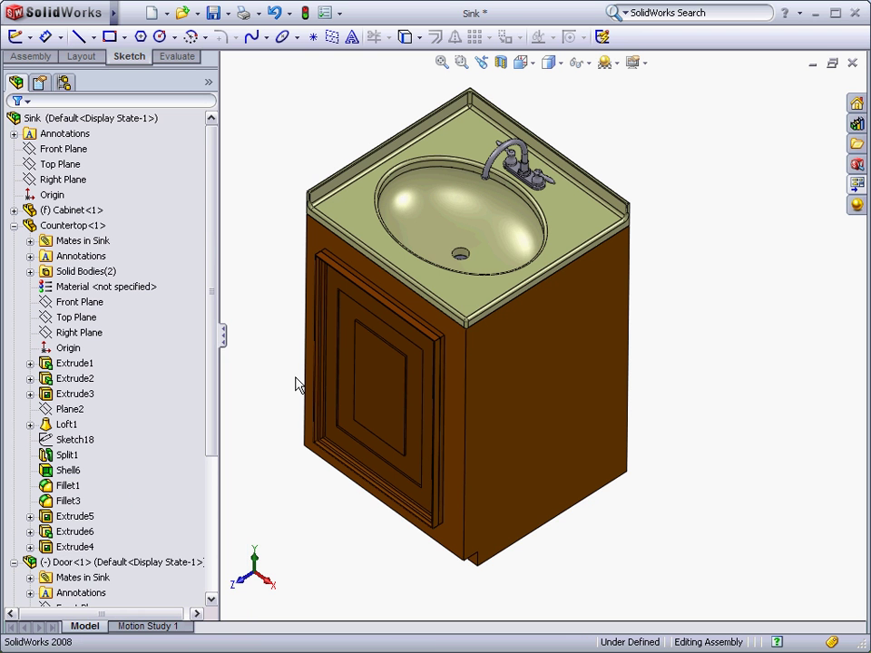
- Switch to the Countertop part document and inspect the basin for the restored drain cut
{"action": "middle_click_drag", "start_coordinate": [327, 296], "coordinate": [308, 313]}
{"action": "key", "text": "ctrl+Tab"}
{"action": "key", "text": "ctrl+Tab"}
{"action": "key", "text": "ctrl+Tab"}
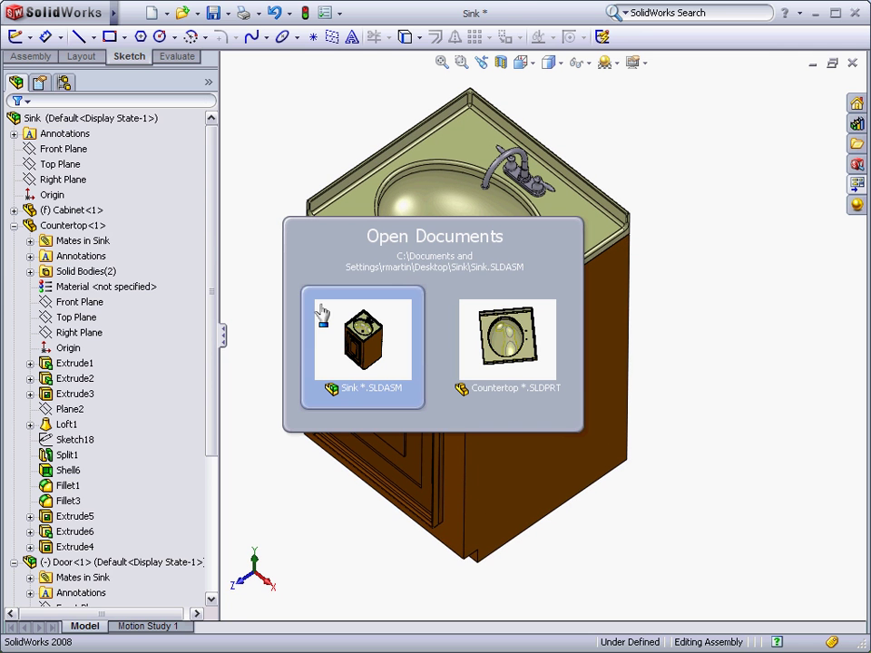
{"action": "key", "text": "ctrl+Tab"}
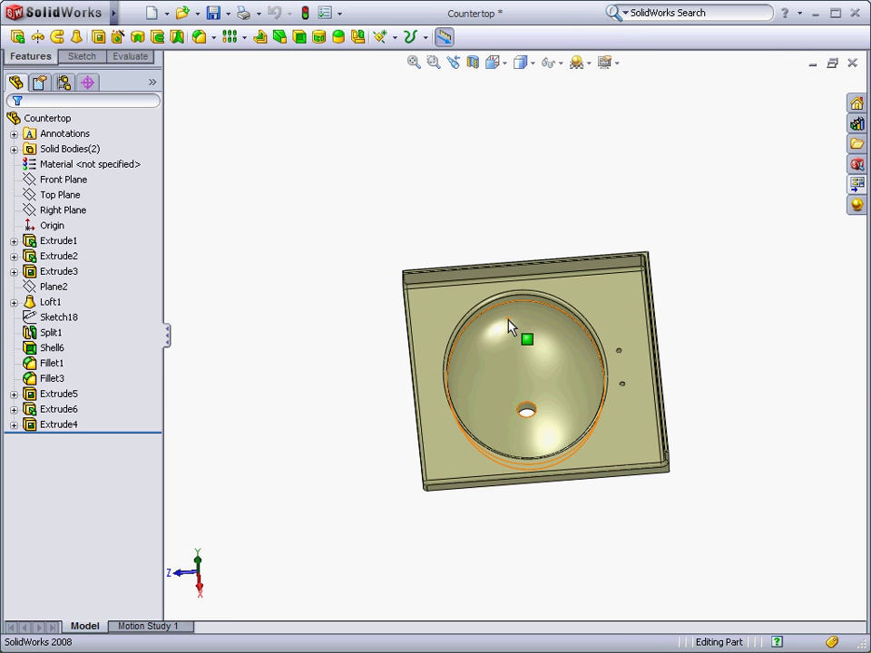
{"action": "middle_click_drag", "start_coordinate": [540, 431], "coordinate": [535, 470]}
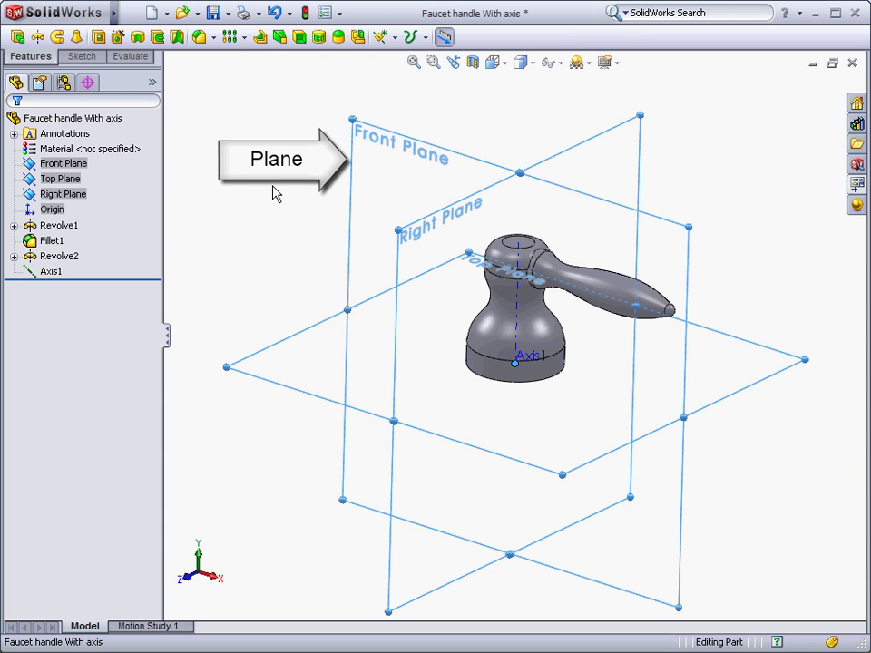
- Select the faucet handle's Axis1, its flat top face and curved body face, and the circular edge around its neck
{"action": "left_click", "coordinate": [518, 311]}
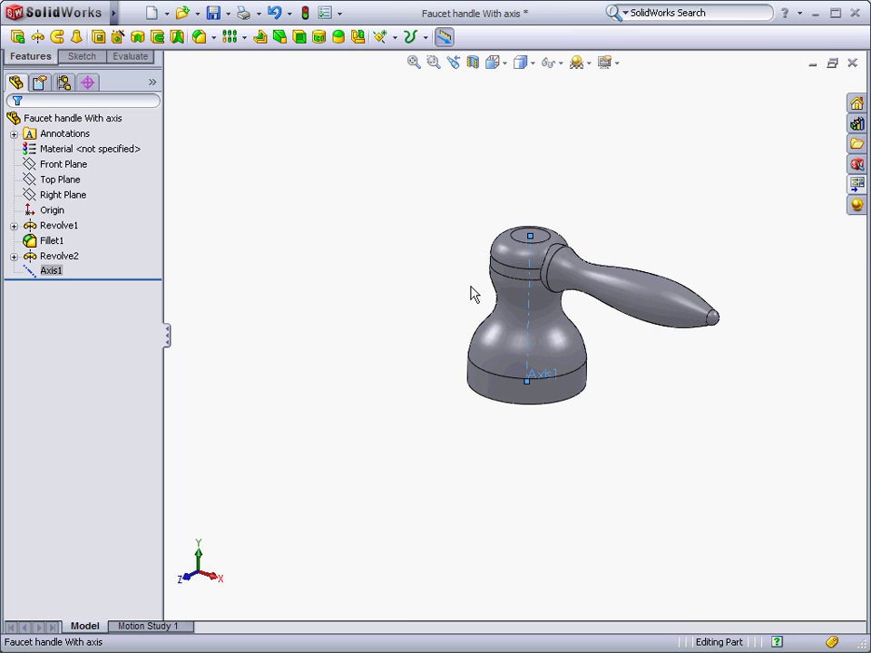
{"action": "scroll", "coordinate": [474, 293], "scroll_direction": "down", "scroll_amount": 3}
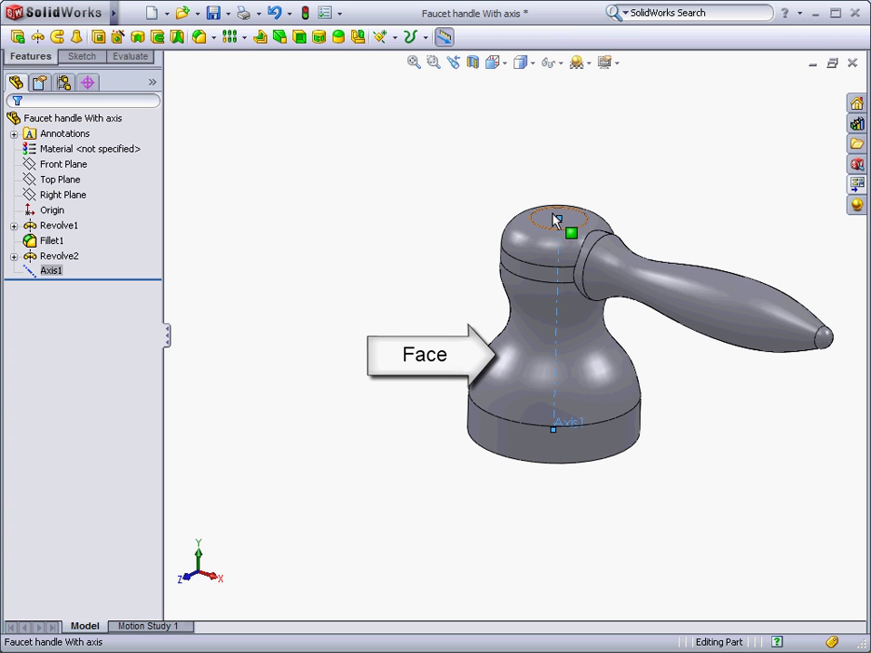
{"action": "left_click", "coordinate": [556, 220]}
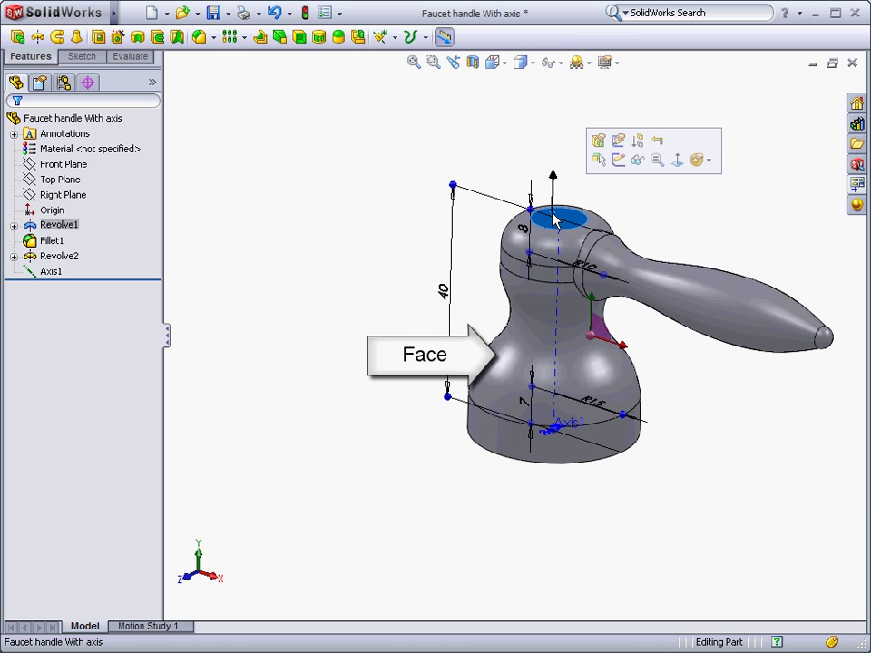
{"action": "left_click", "coordinate": [535, 320]}
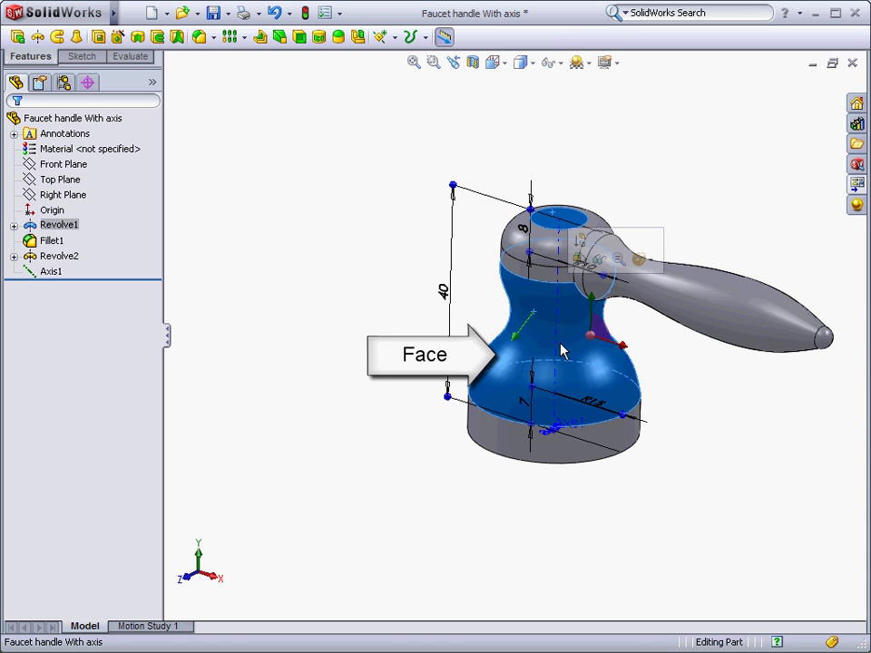
{"action": "middle_click_drag", "start_coordinate": [565, 358], "coordinate": [558, 305]}
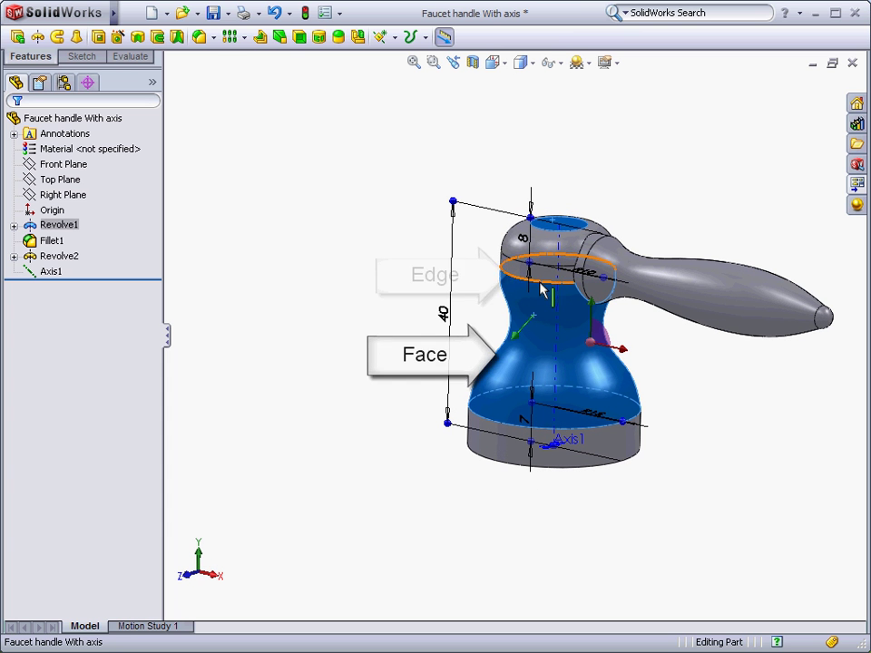
{"action": "left_click", "coordinate": [540, 284]}
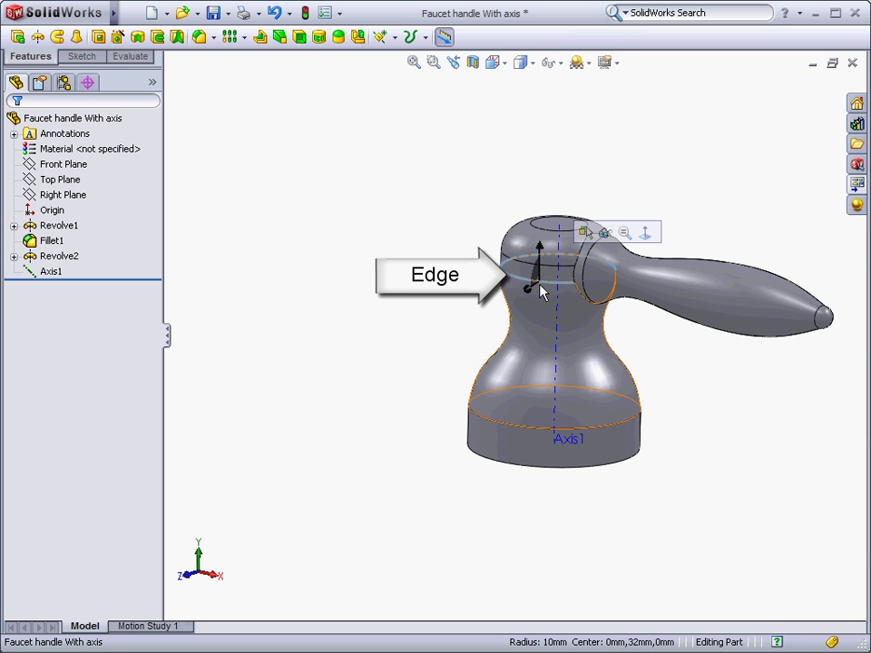
{"action": "left_click", "coordinate": [574, 284]}
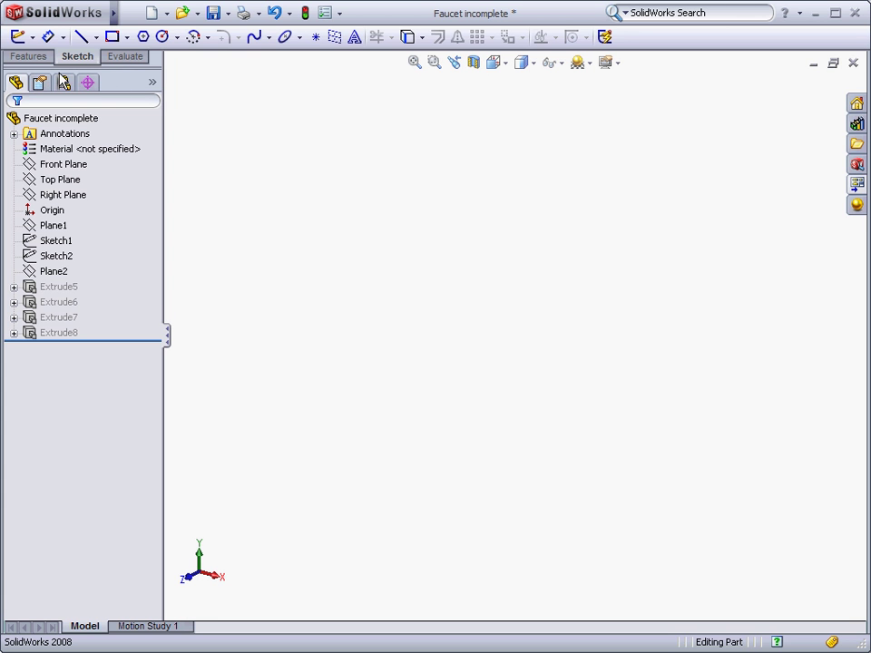
- Start a new sketch on the Top Plane and orient the view normal to it
{"action": "left_click", "coordinate": [17, 36]}
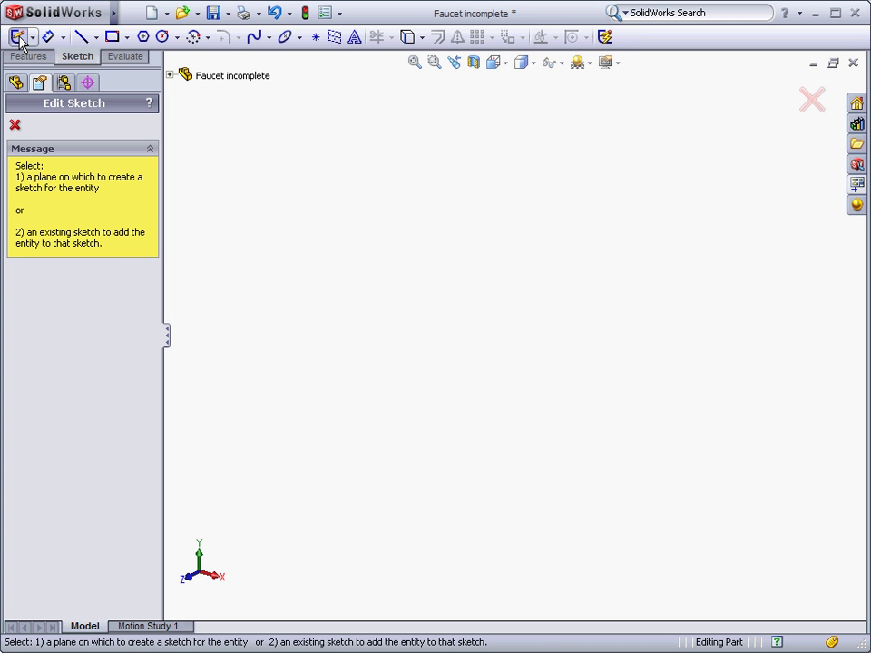
{"action": "left_click", "coordinate": [170, 75]}
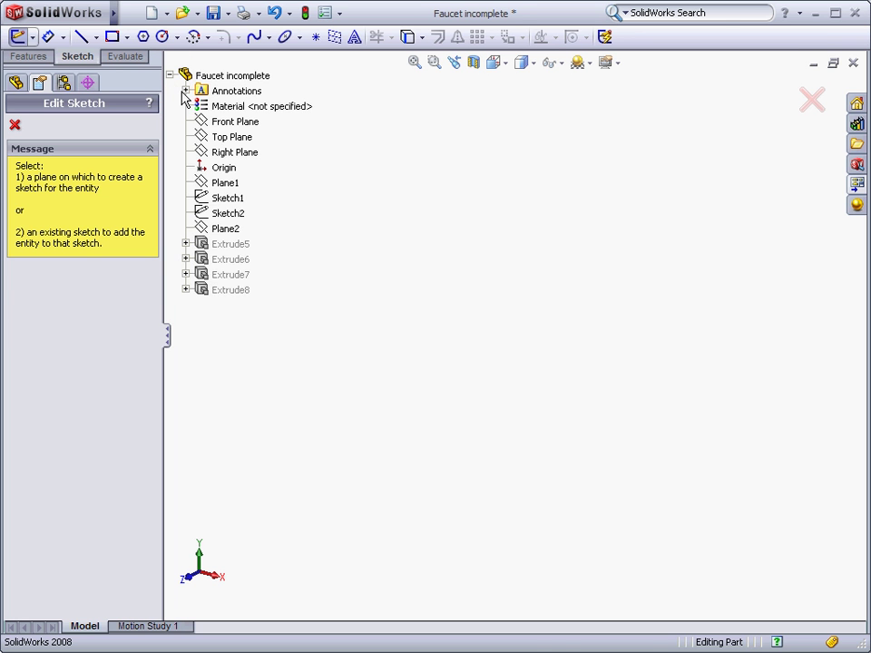
{"action": "left_click", "coordinate": [218, 137]}
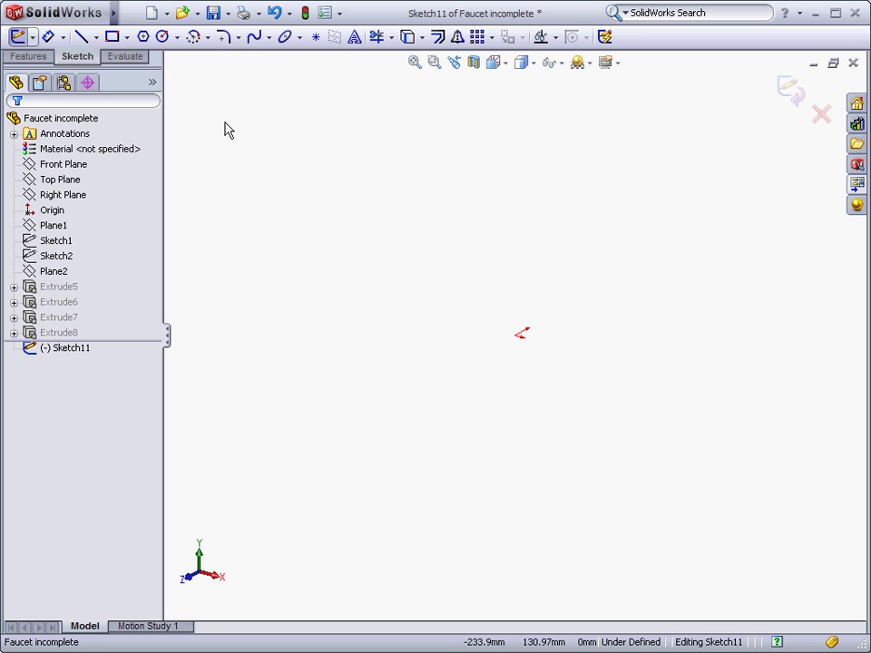
{"action": "key", "text": "space"}
{"action": "left_click", "coordinate": [263, 178]}
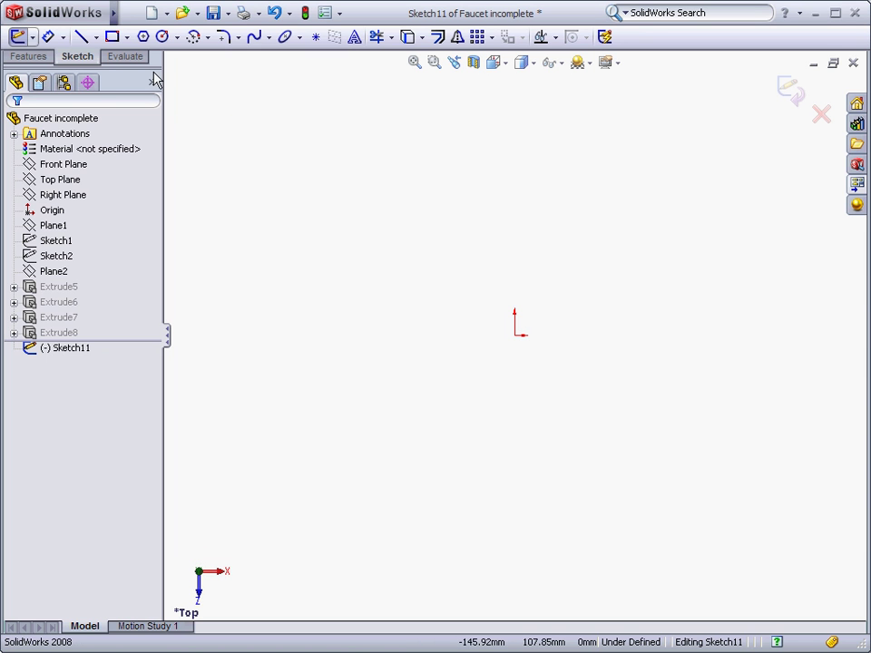
- Sketch a closed horizontal slot around the origin with straight sides about 98 mm long joined by tangent arcs at both ends
{"action": "left_click", "coordinate": [82, 37]}
{"action": "left_click", "coordinate": [379, 261]}
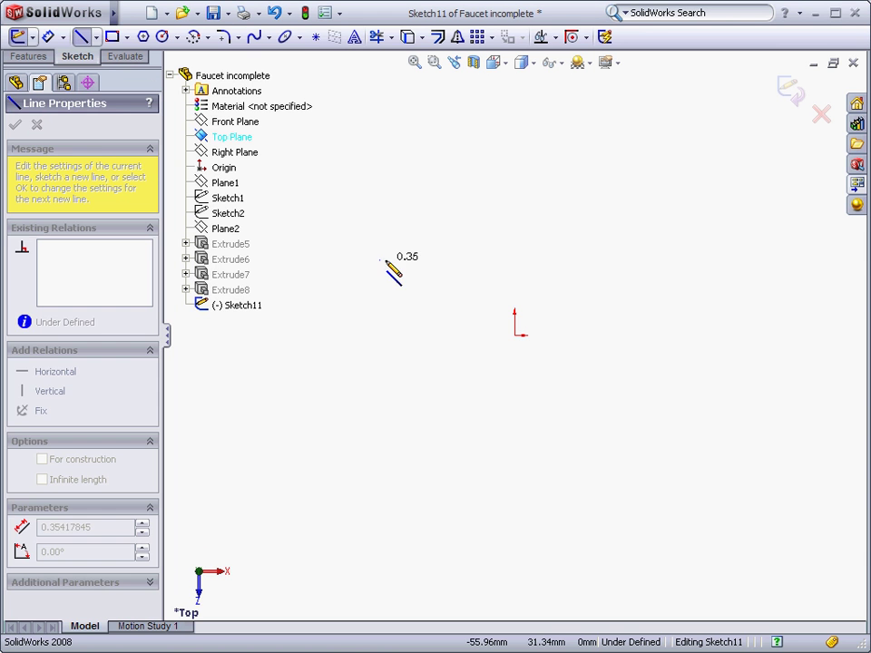
{"action": "left_click", "coordinate": [616, 260]}
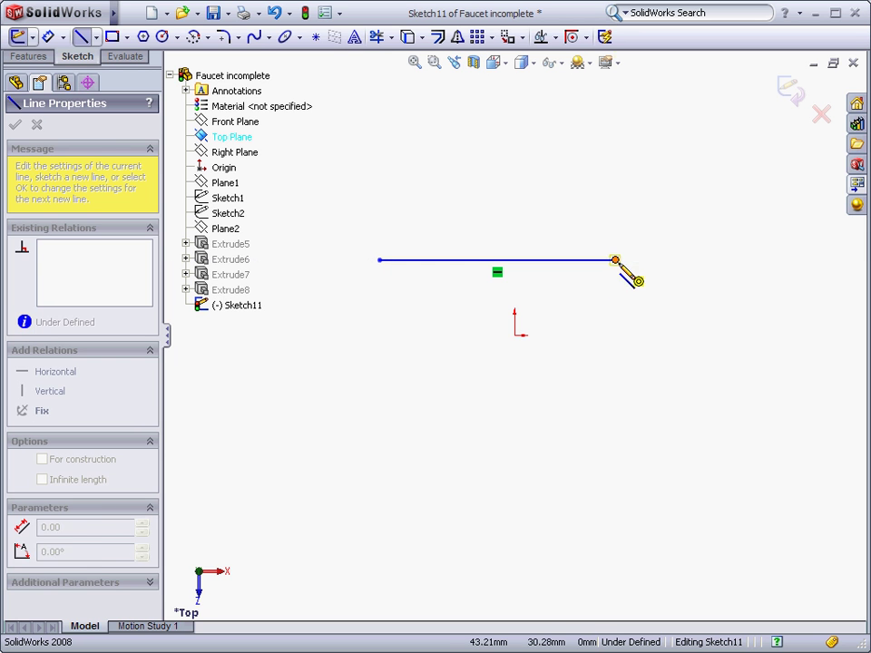
{"action": "left_click", "coordinate": [617, 370]}
{"action": "left_click", "coordinate": [380, 370]}
{"action": "left_click", "coordinate": [379, 260]}
{"action": "key", "text": "Escape"}
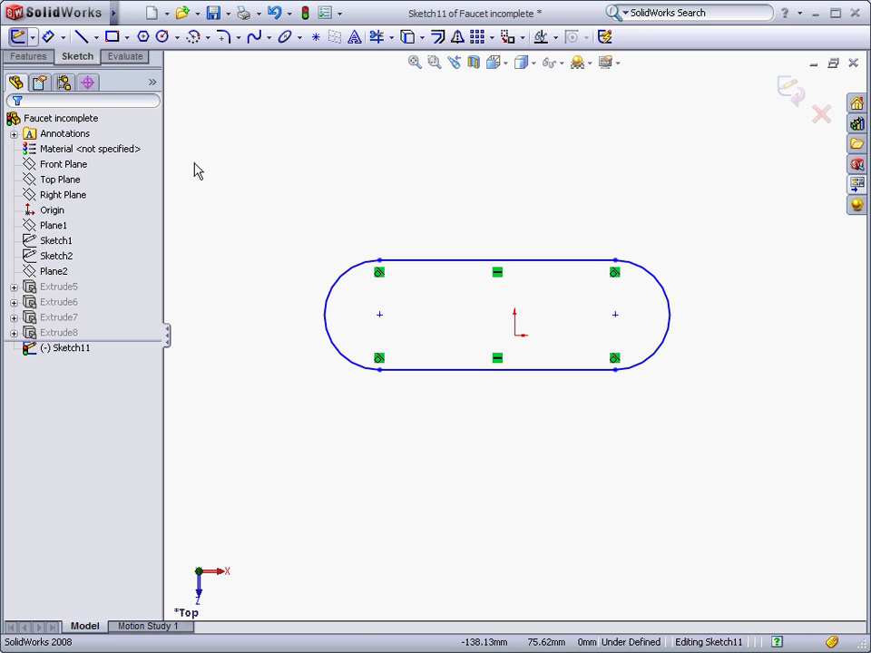
- Draw a horizontal construction centerline connecting the center points of the slot's two end arcs
{"action": "left_click", "coordinate": [95, 36]}
{"action": "left_click", "coordinate": [79, 72]}
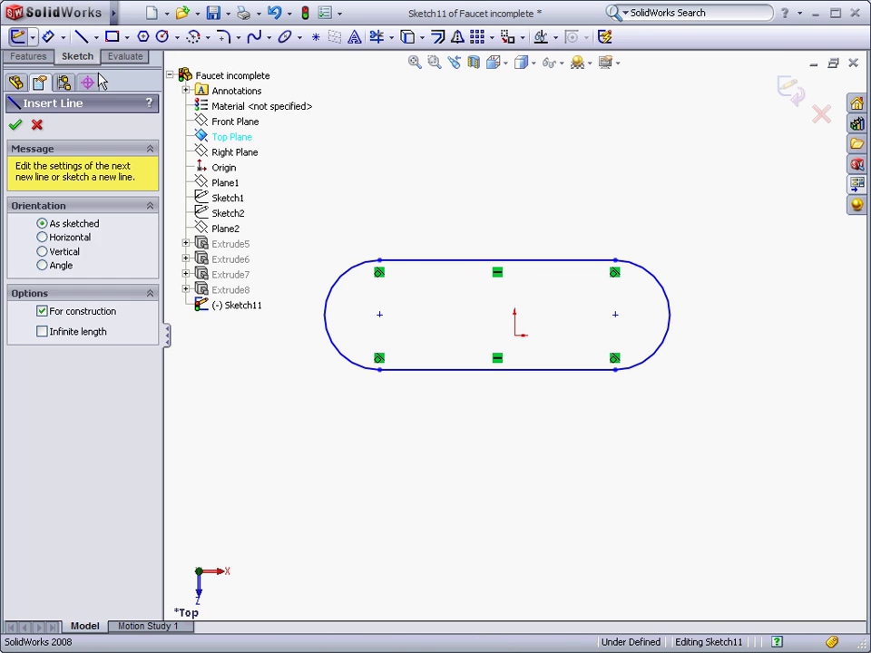
{"action": "left_click", "coordinate": [379, 315]}
{"action": "left_click", "coordinate": [615, 315]}
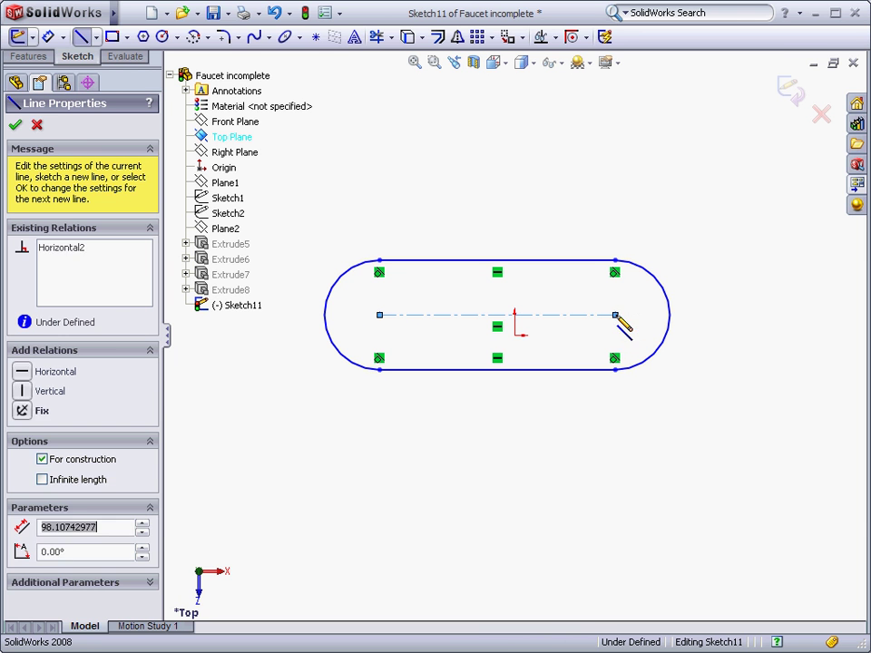
{"action": "key", "text": "Escape"}
- Add a Midpoint relation between the slot's centerline and the sketch origin
{"action": "left_click", "coordinate": [561, 315]}
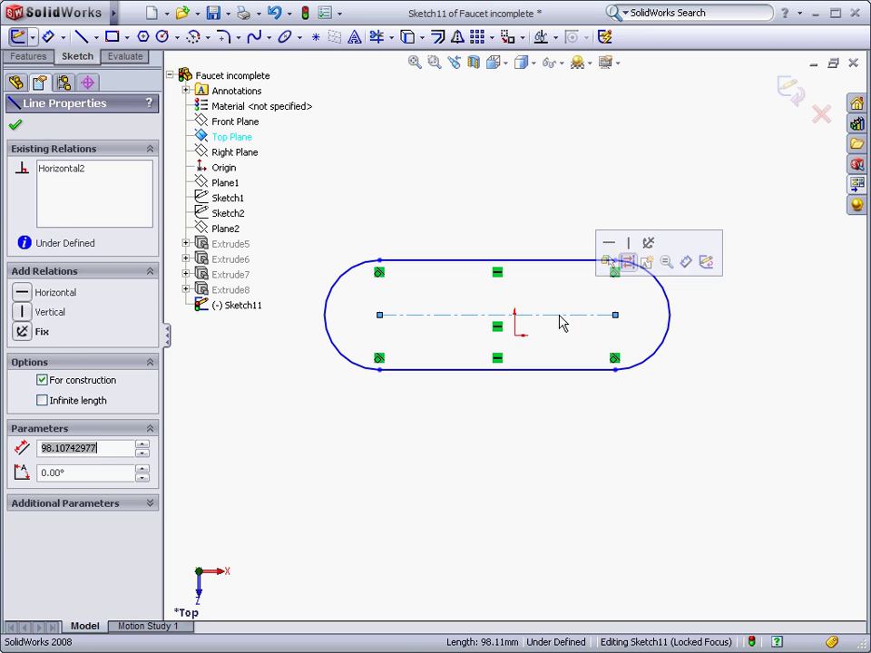
{"action": "left_click", "coordinate": [515, 336], "text": "ctrl"}
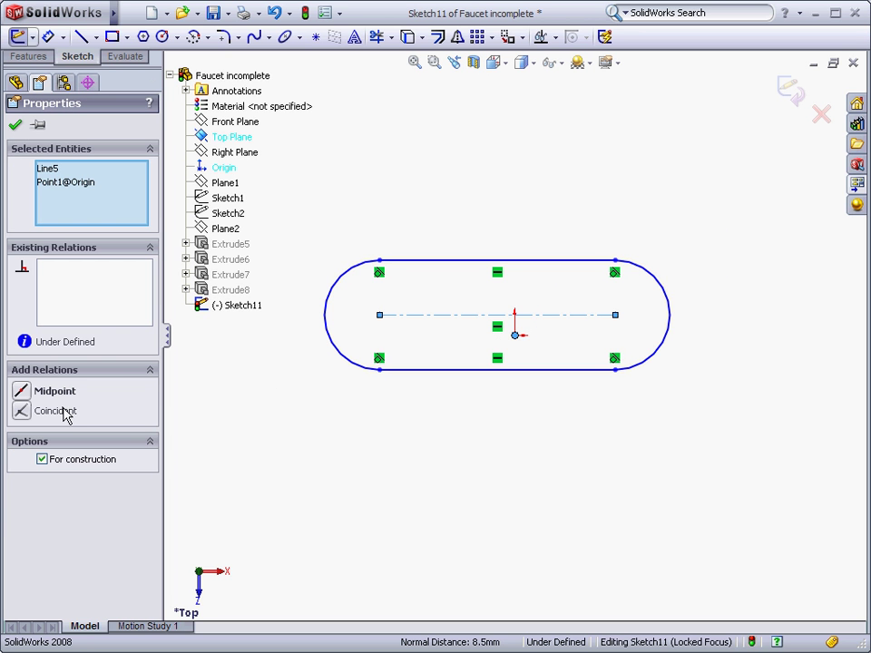
{"action": "left_click", "coordinate": [22, 391]}
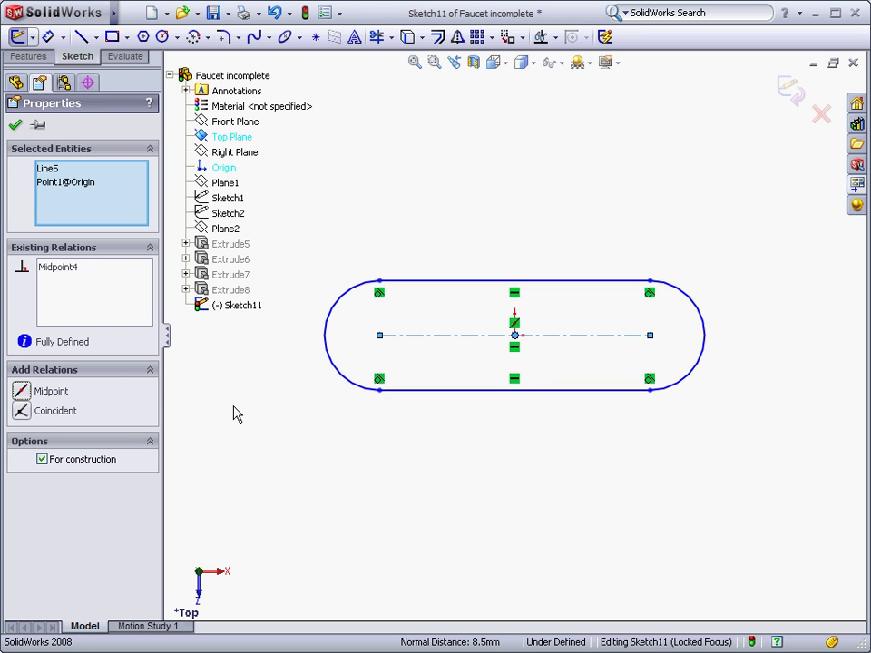
{"action": "left_click", "coordinate": [309, 411]}
- Dimension the slot's upper straight side to 100 mm and the right end arc's radius to 20 mm
{"action": "key", "text": "d"}
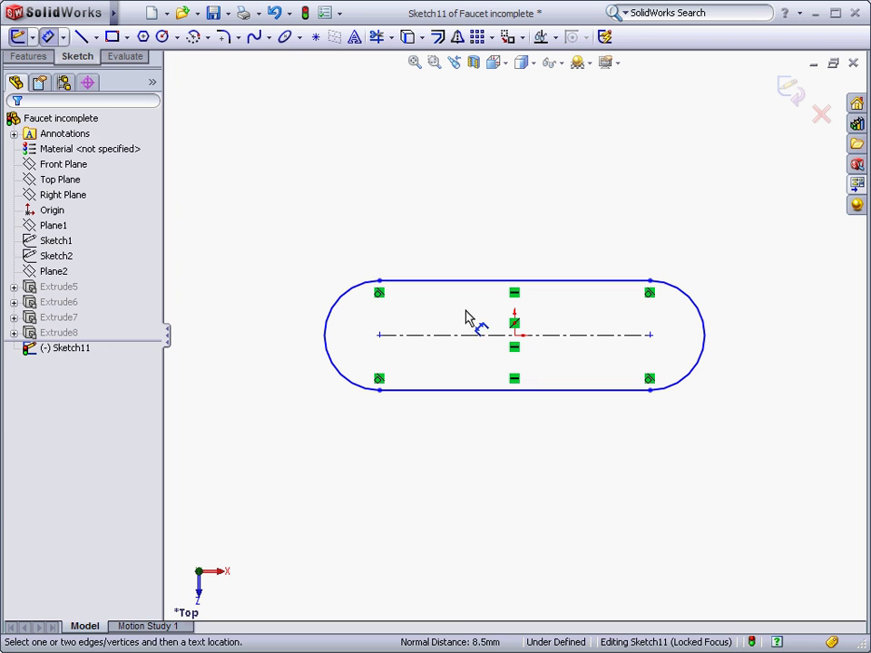
{"action": "left_click", "coordinate": [499, 283]}
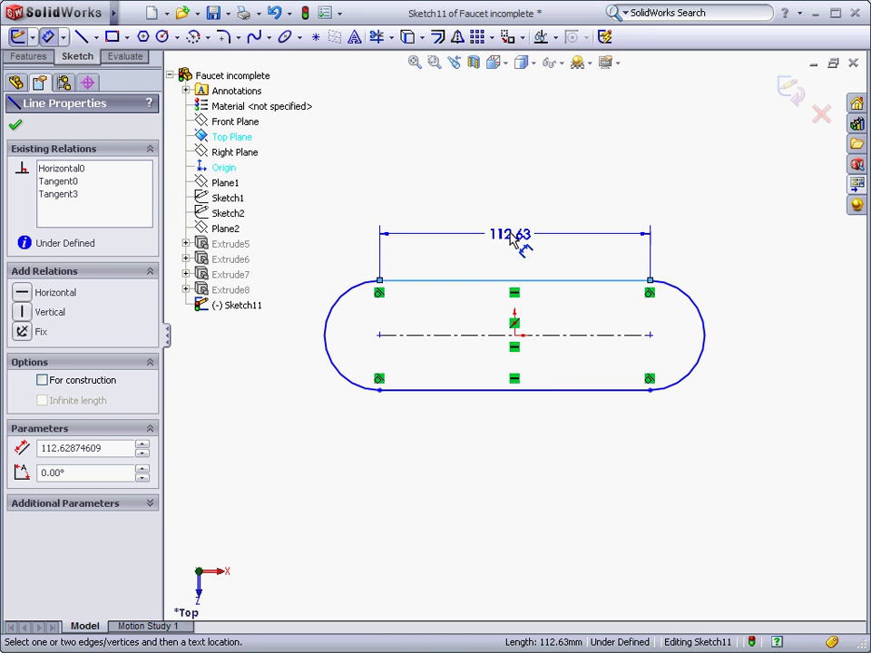
{"action": "left_click", "coordinate": [510, 238]}
{"action": "type", "text": "100"}
{"action": "key", "text": "Return"}
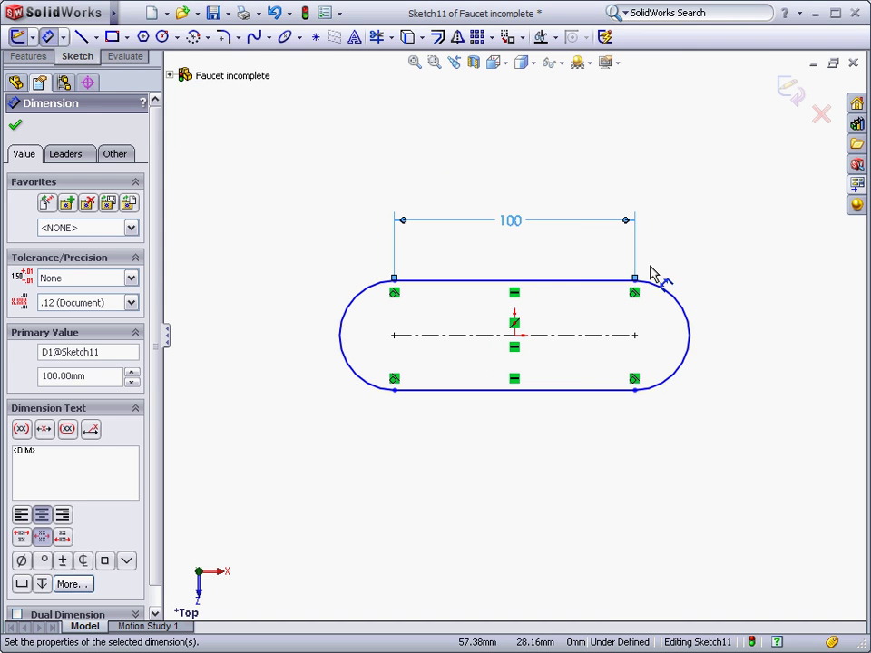
{"action": "left_click", "coordinate": [672, 295]}
{"action": "left_click", "coordinate": [734, 245]}
{"action": "type", "text": "20"}
{"action": "key", "text": "Return"}
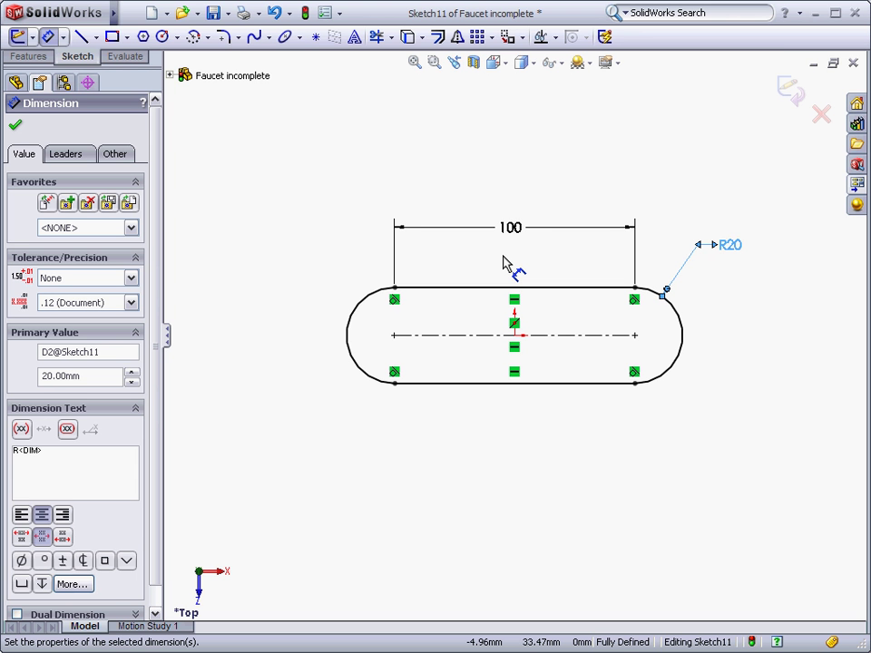
- Add a driven dimension for the distance between the slot's two straight sides
{"action": "left_click", "coordinate": [461, 288]}
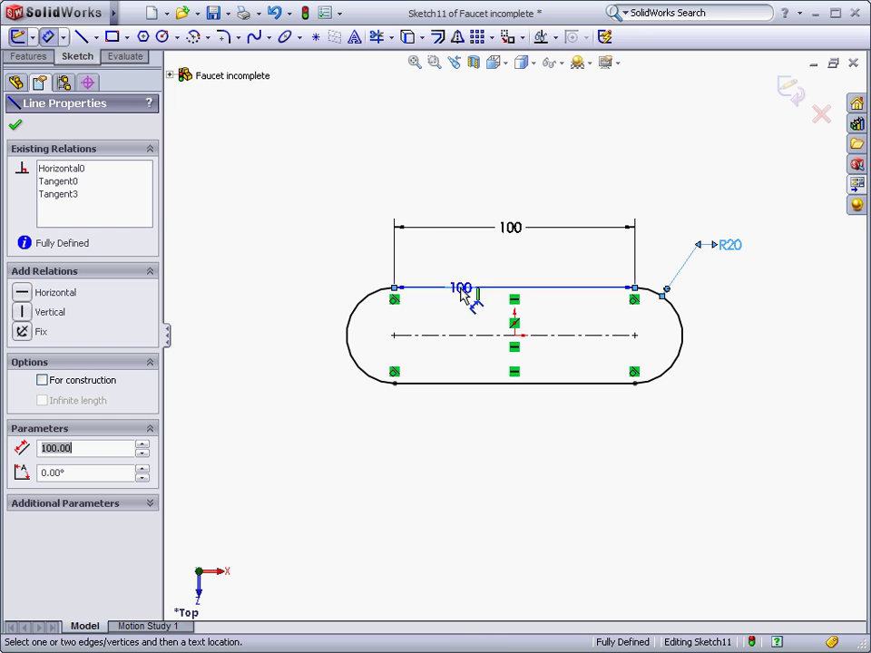
{"action": "left_click", "coordinate": [460, 385]}
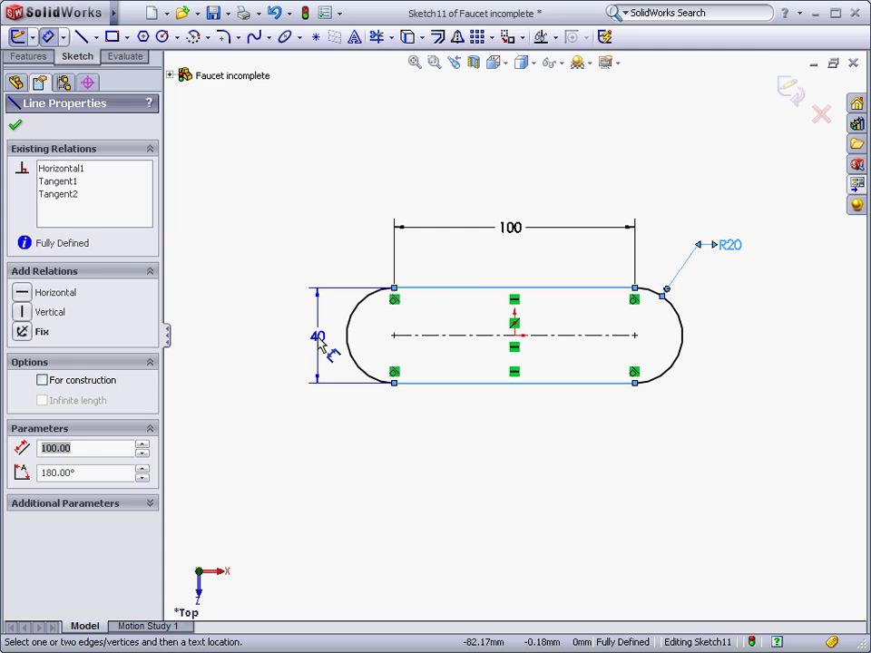
{"action": "left_click", "coordinate": [319, 341]}
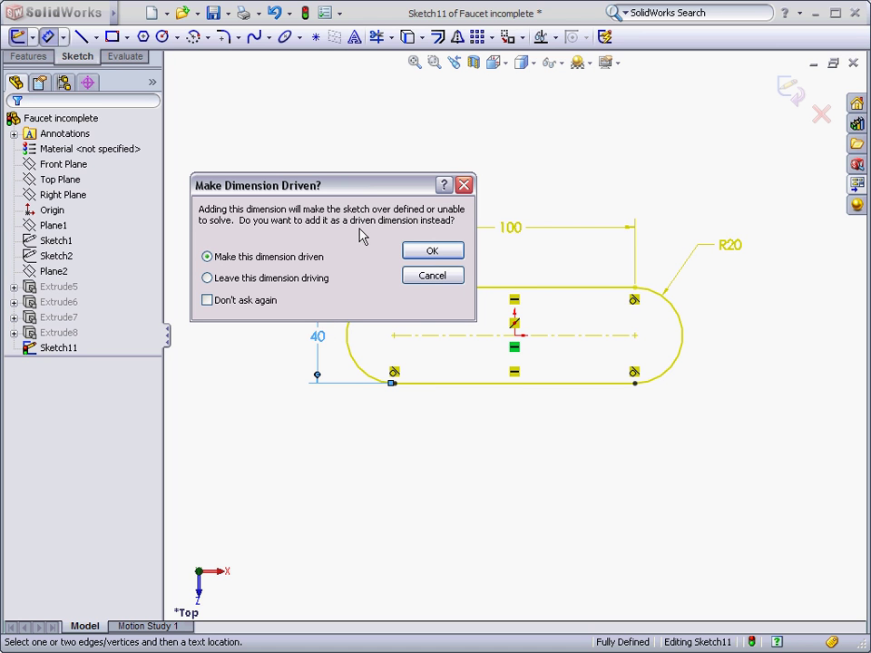
{"action": "left_click", "coordinate": [424, 252]}
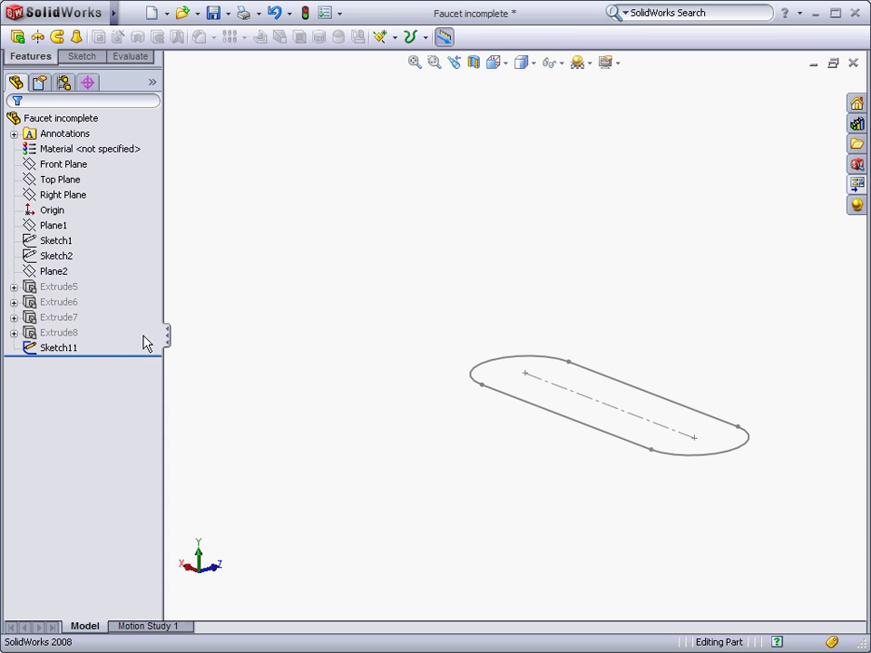
- Extrude the slot sketch upward from its sketch plane as a Blind boss 10 mm deep
{"action": "left_click", "coordinate": [78, 350]}
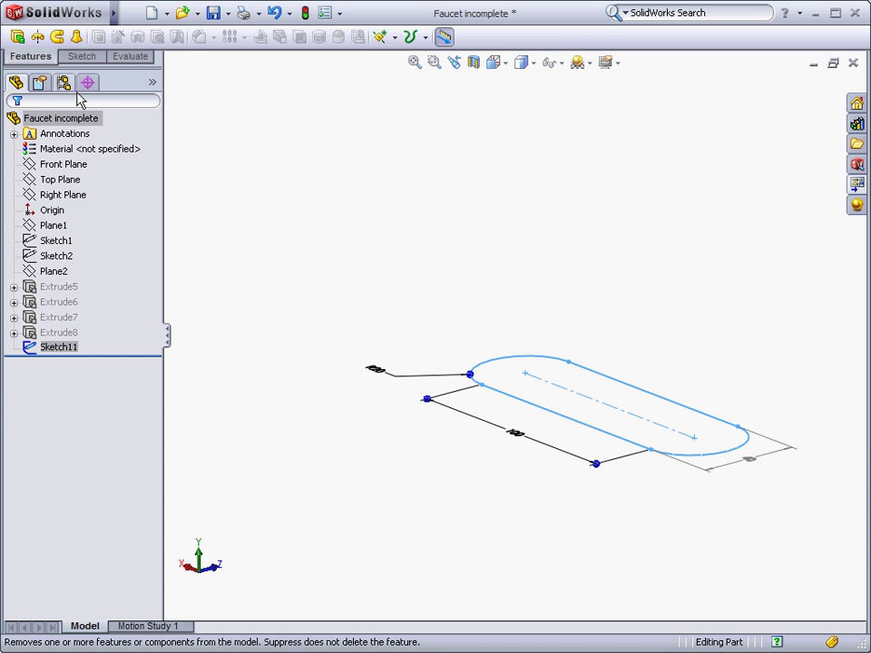
{"action": "left_click", "coordinate": [16, 37]}
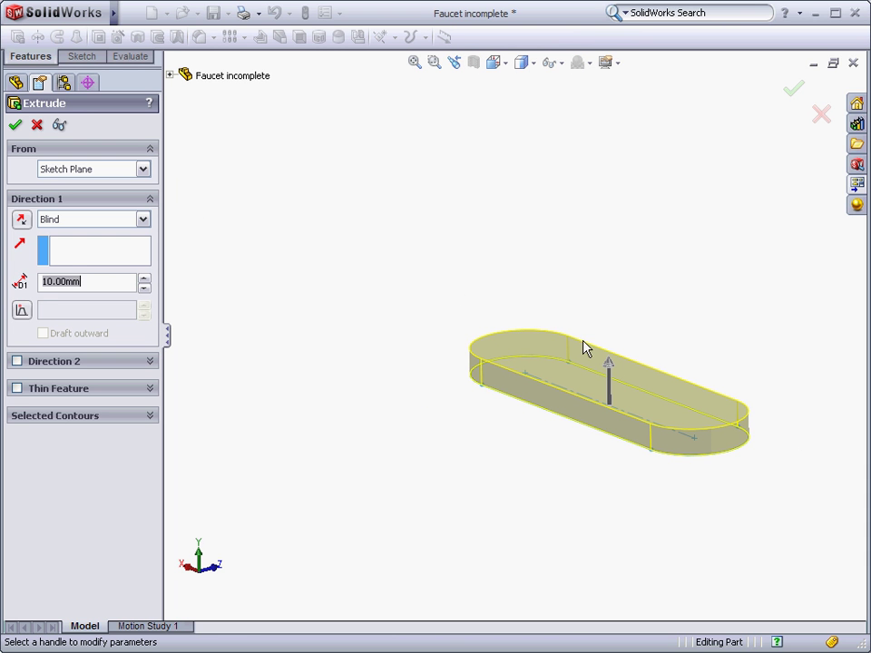
{"action": "mouse_move", "coordinate": [614, 368]}
{"action": "left_mouse_down"}
{"action": "mouse_move", "coordinate": [614, 284]}
{"action": "mouse_move", "coordinate": [609, 304]}
{"action": "mouse_move", "coordinate": [590, 302]}
{"action": "left_mouse_up"}
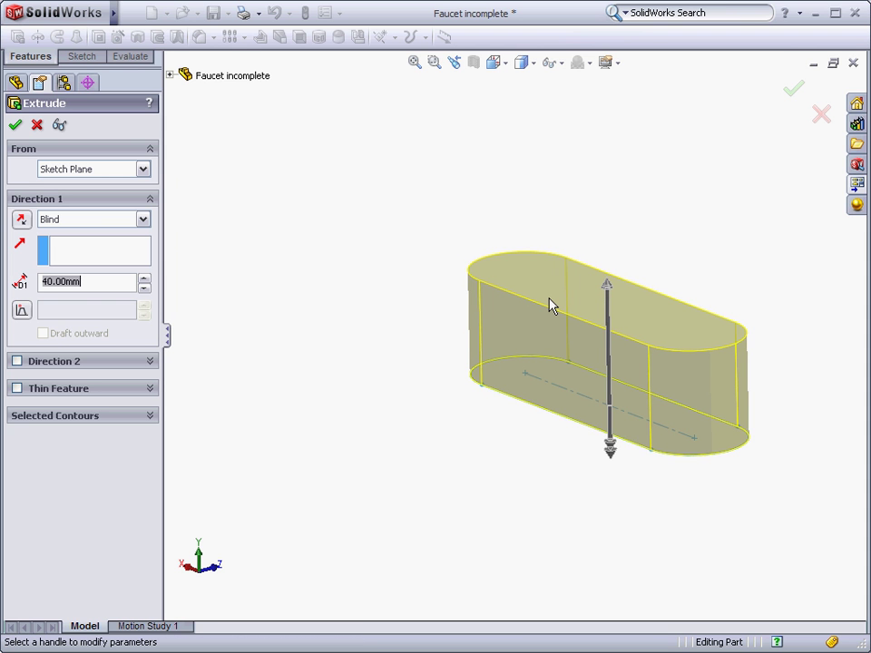
{"action": "type", "text": "10"}
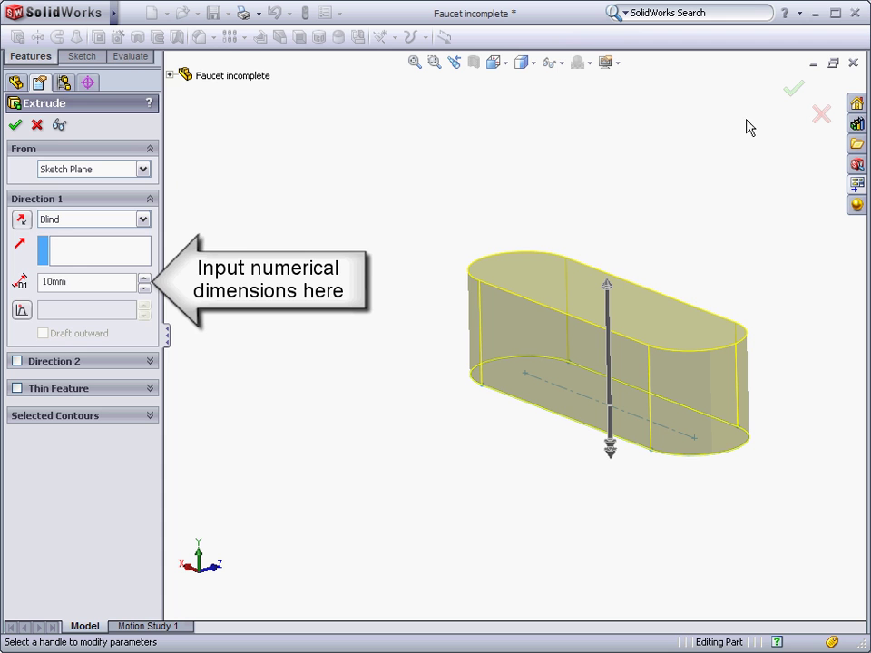
{"action": "left_click", "coordinate": [793, 89]}
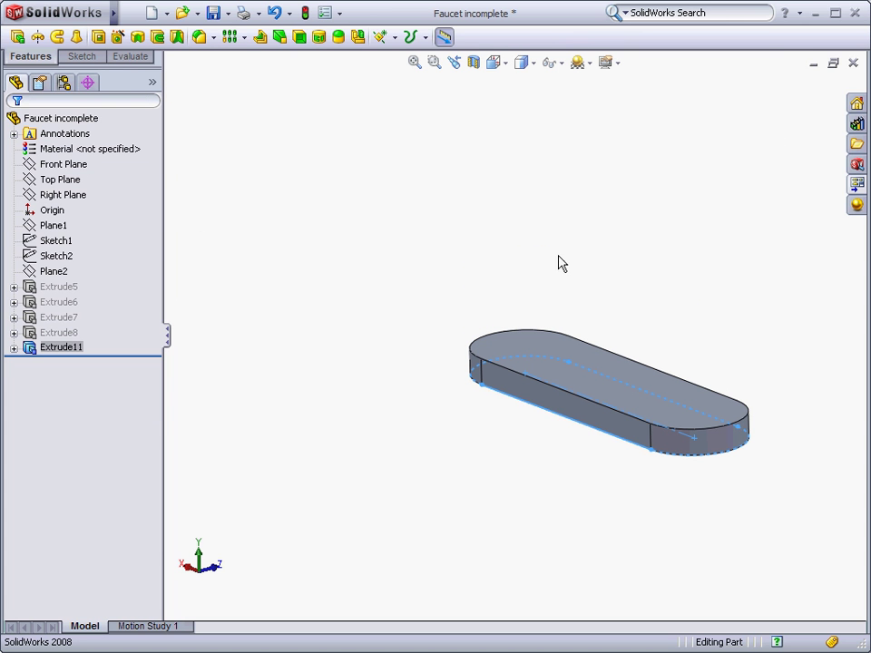
- Create the faucet spout as a Sweep with Sketch1 as the profile and Sketch2 as the path
{"action": "left_click", "coordinate": [56, 36]}
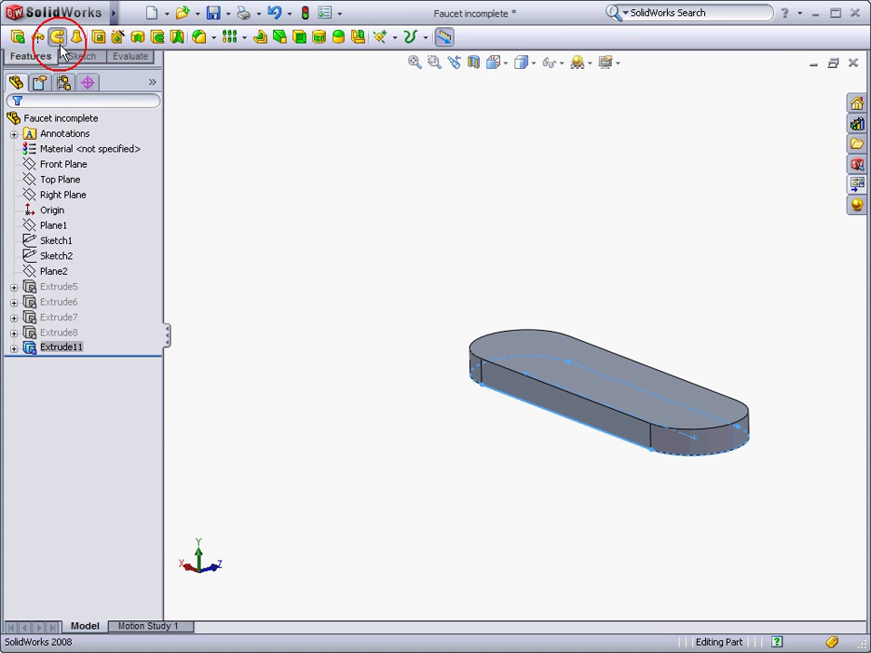
{"action": "left_click", "coordinate": [169, 76]}
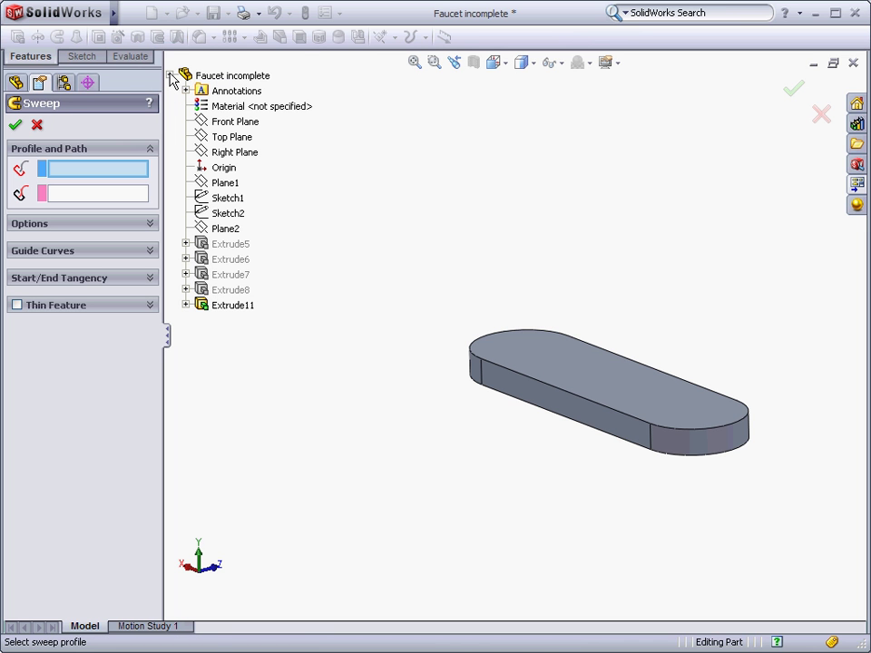
{"action": "left_click", "coordinate": [227, 199]}
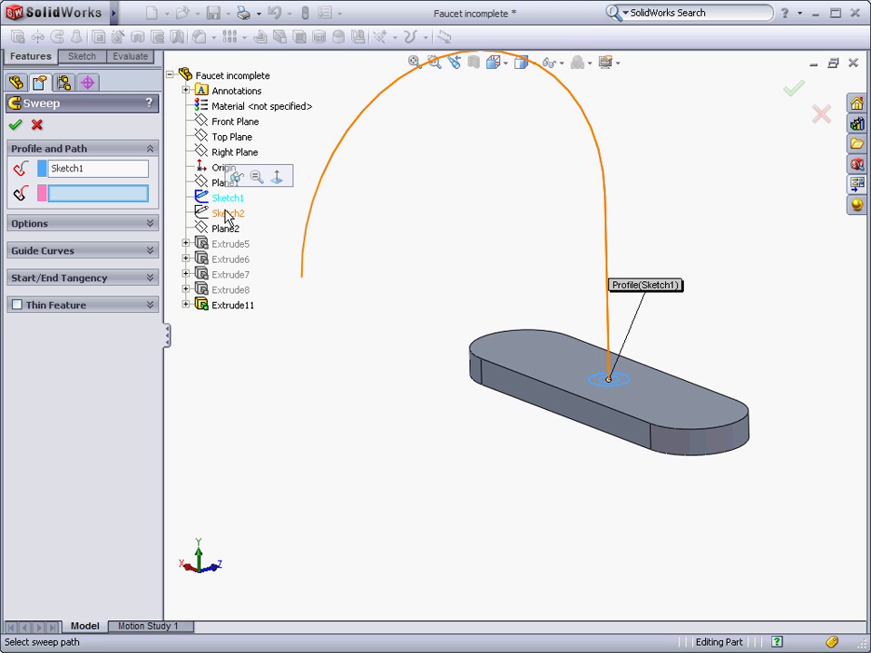
{"action": "left_click", "coordinate": [227, 214]}
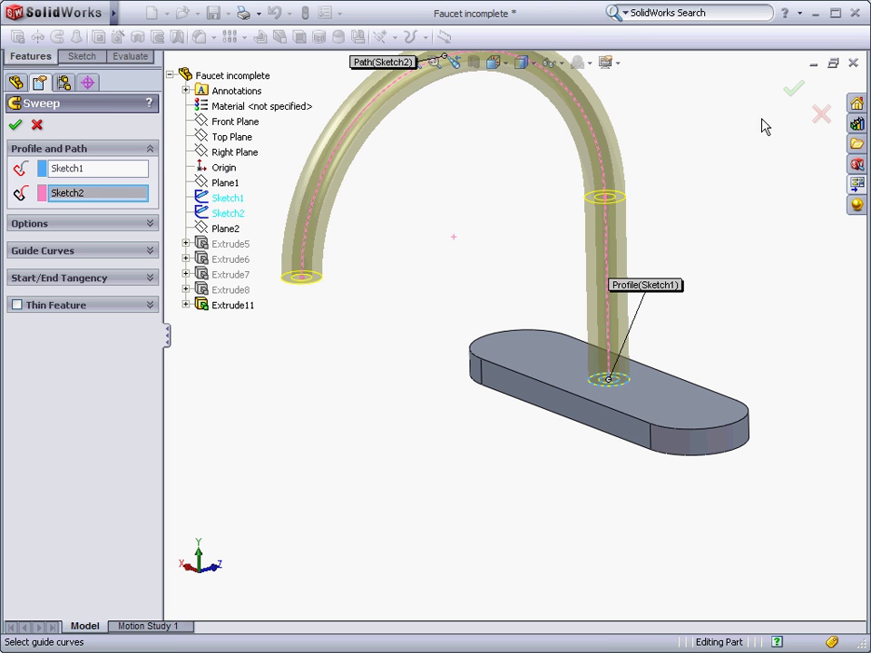
{"action": "left_click", "coordinate": [790, 94]}
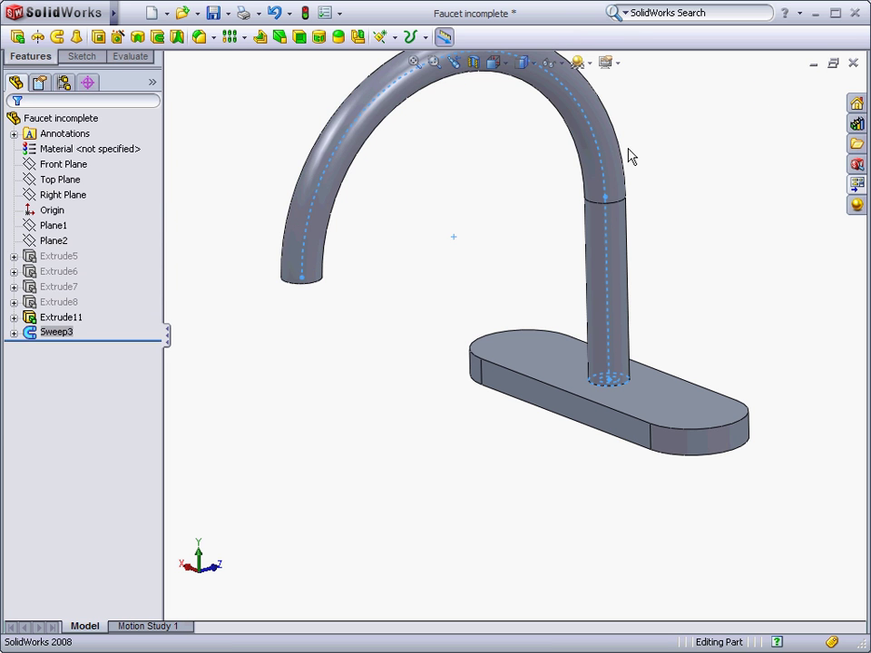
- Unsuppress the features Extrude5, Extrude6, Extrude7 and Extrude8 together
{"action": "left_click", "coordinate": [58, 256]}
{"action": "left_click", "coordinate": [58, 270], "text": "ctrl"}
{"action": "left_click", "coordinate": [59, 286], "text": "ctrl"}
{"action": "left_click", "coordinate": [59, 301], "text": "ctrl"}
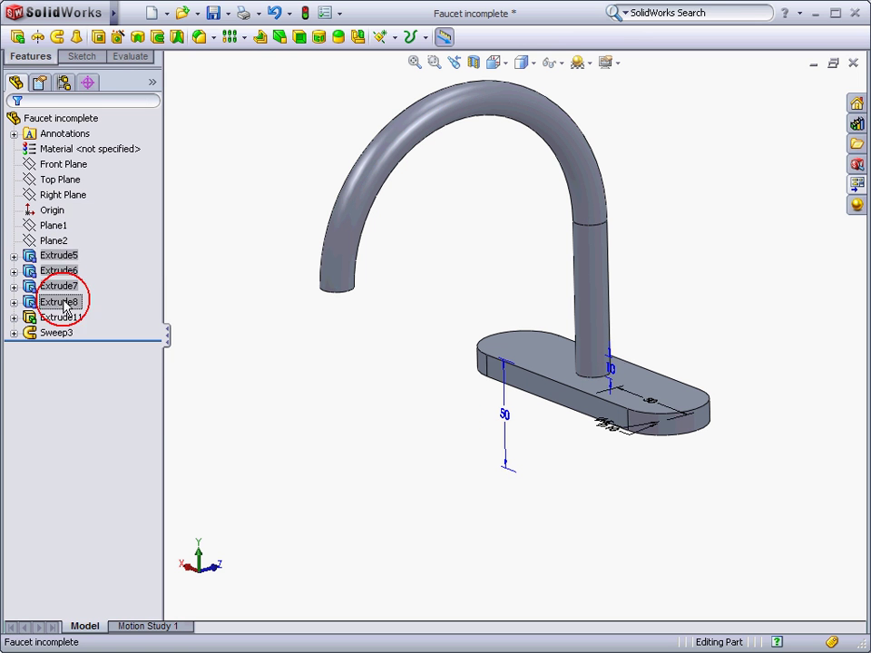
{"action": "right_click", "coordinate": [63, 307]}
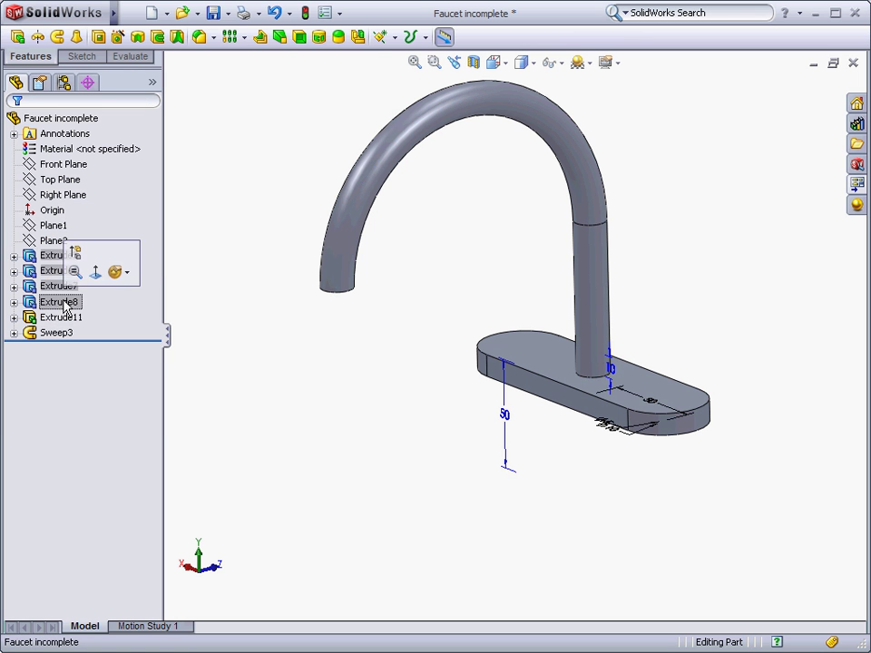
{"action": "left_click", "coordinate": [73, 253]}
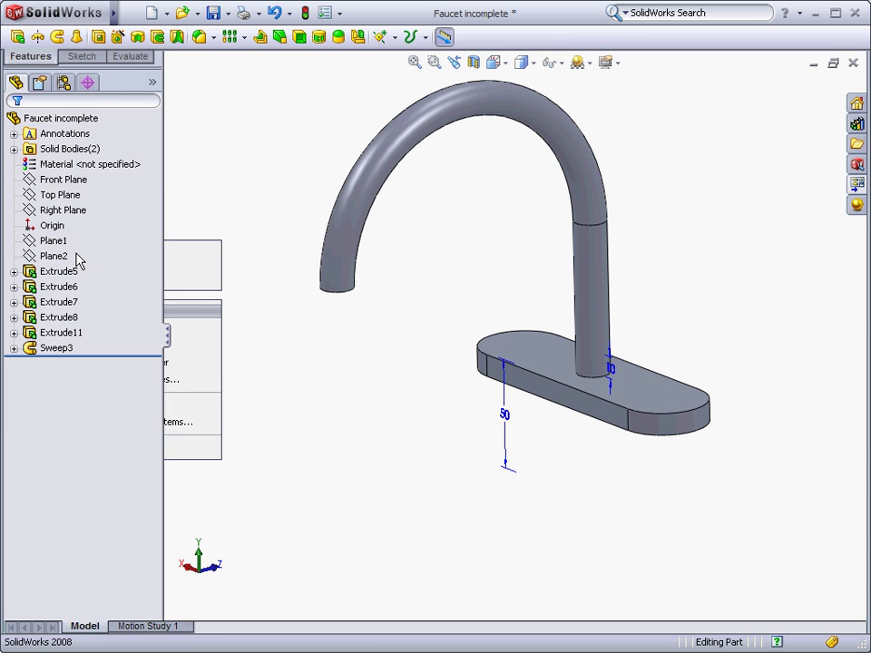
- Fillet the top edge of the faucet's base plate with a constant radius of 4 mm and tangent propagation
{"action": "left_click", "coordinate": [199, 37]}
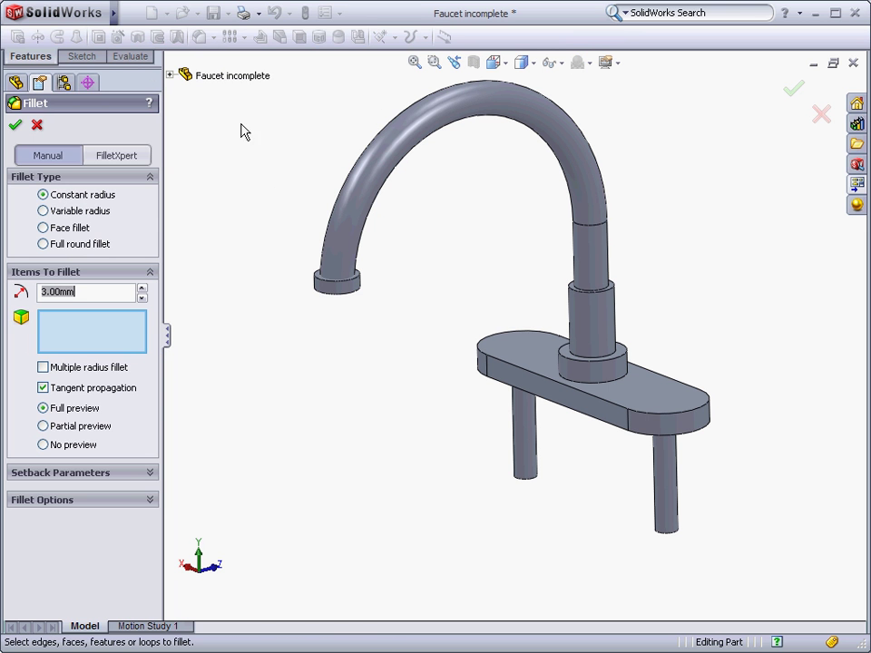
{"action": "left_click", "coordinate": [553, 388]}
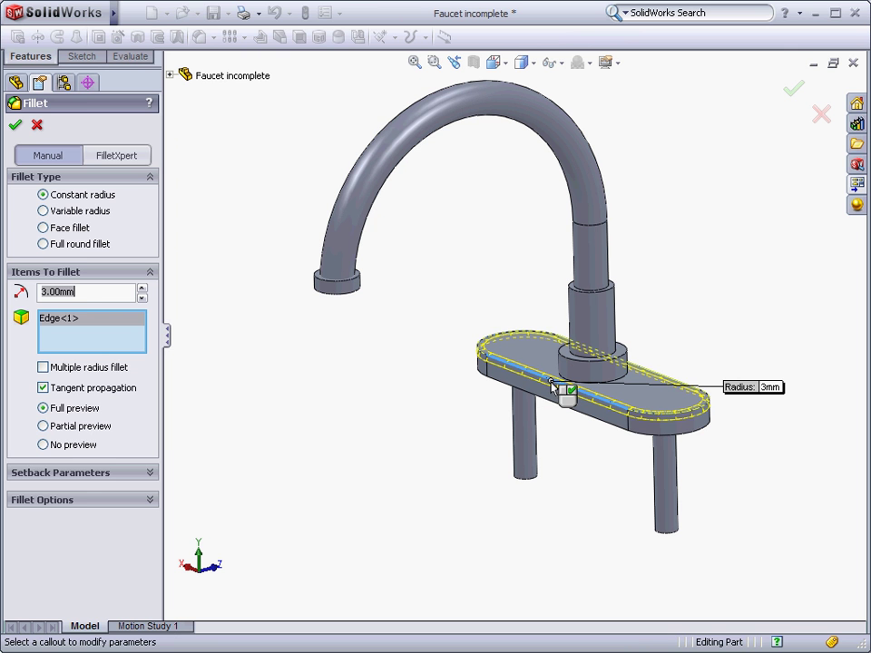
{"action": "left_click", "coordinate": [72, 292]}
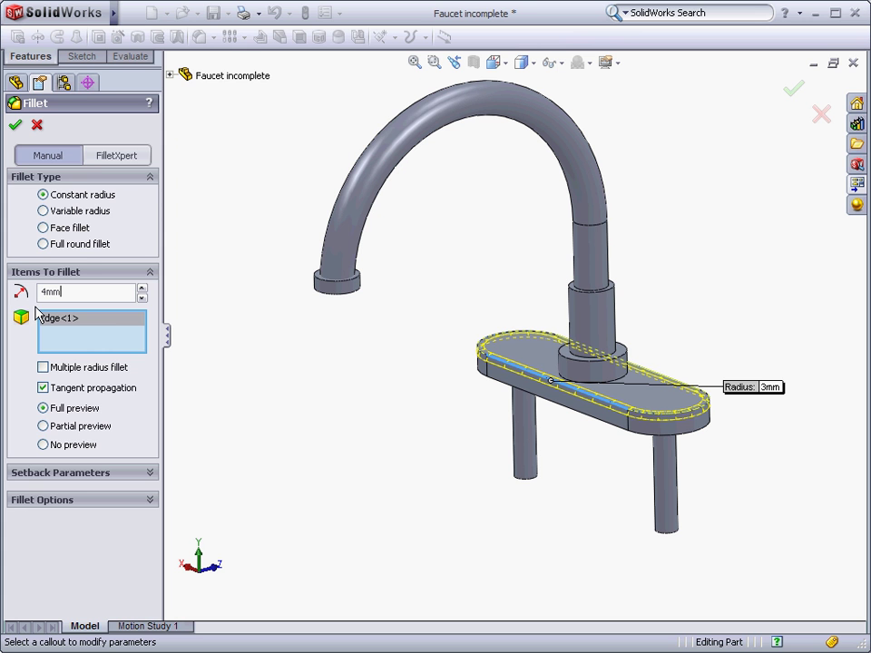
{"action": "left_click", "coordinate": [15, 125]}
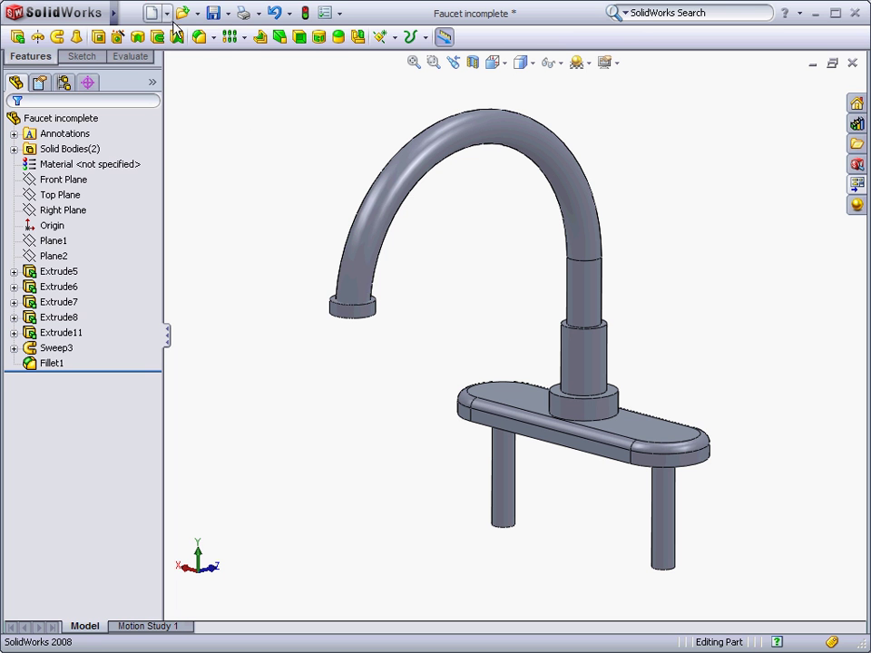
- Make a new assembly from the faucet part and place Faucet incomplete as its first component
{"action": "left_click", "coordinate": [166, 14]}
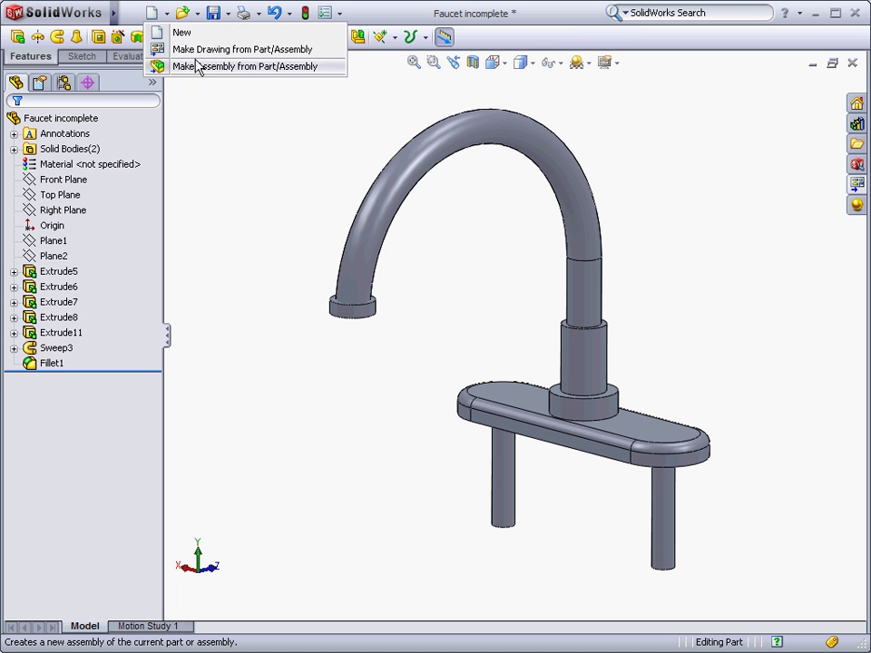
{"action": "left_click", "coordinate": [215, 68]}
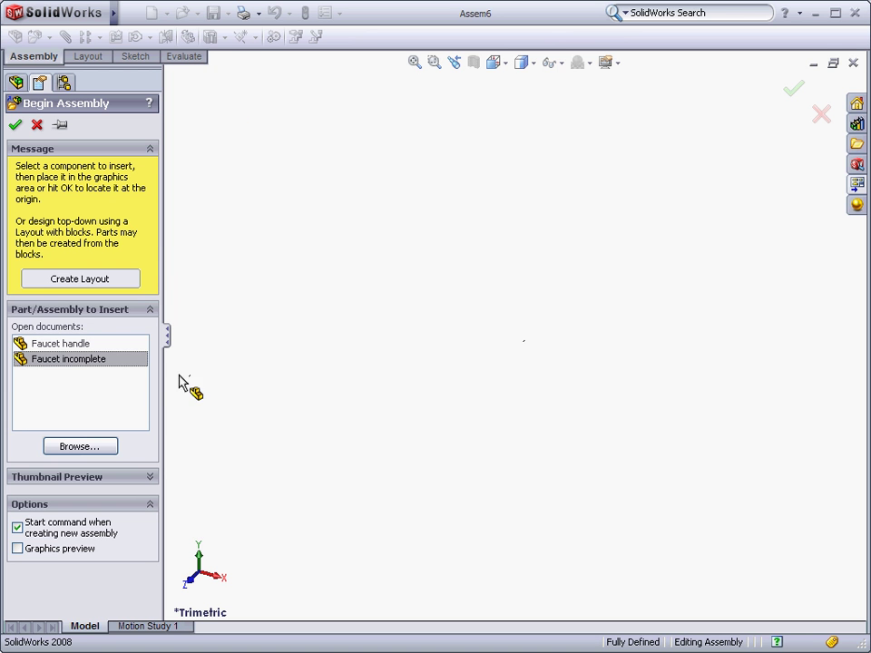
{"action": "left_click", "coordinate": [466, 362]}
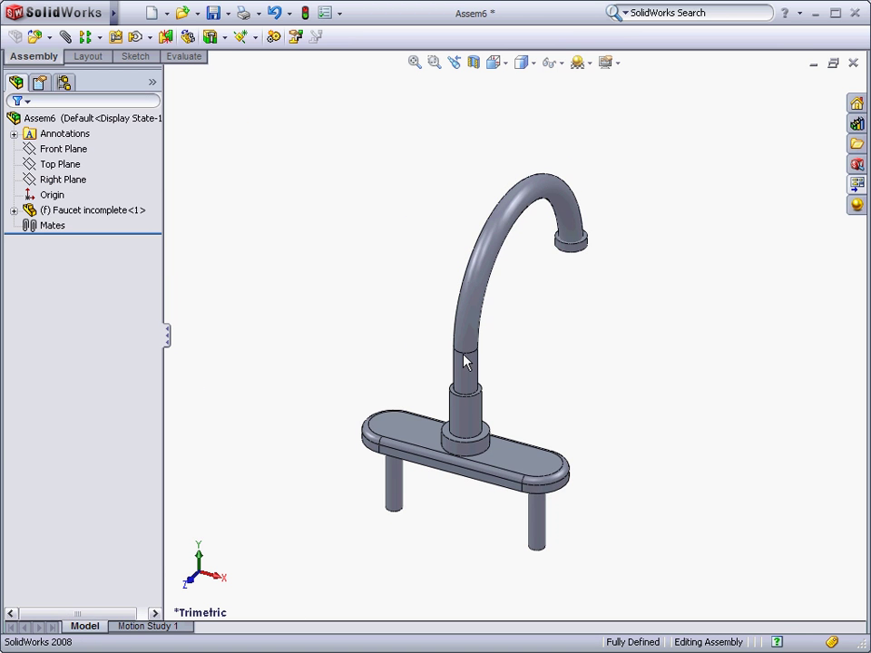
- Insert the Faucet handle component beside the spout, above the base plate
{"action": "left_click", "coordinate": [42, 39]}
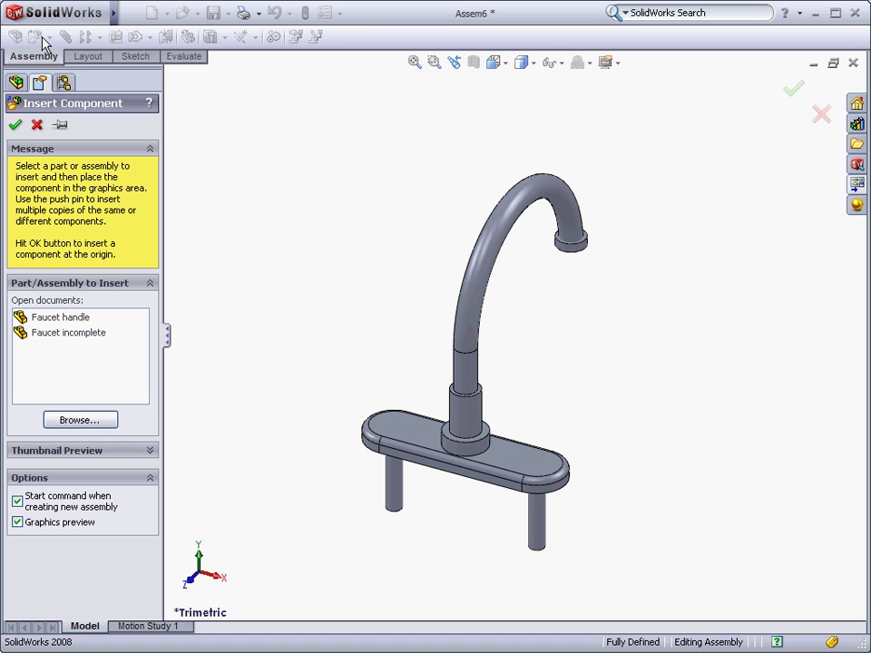
{"action": "left_click", "coordinate": [75, 324]}
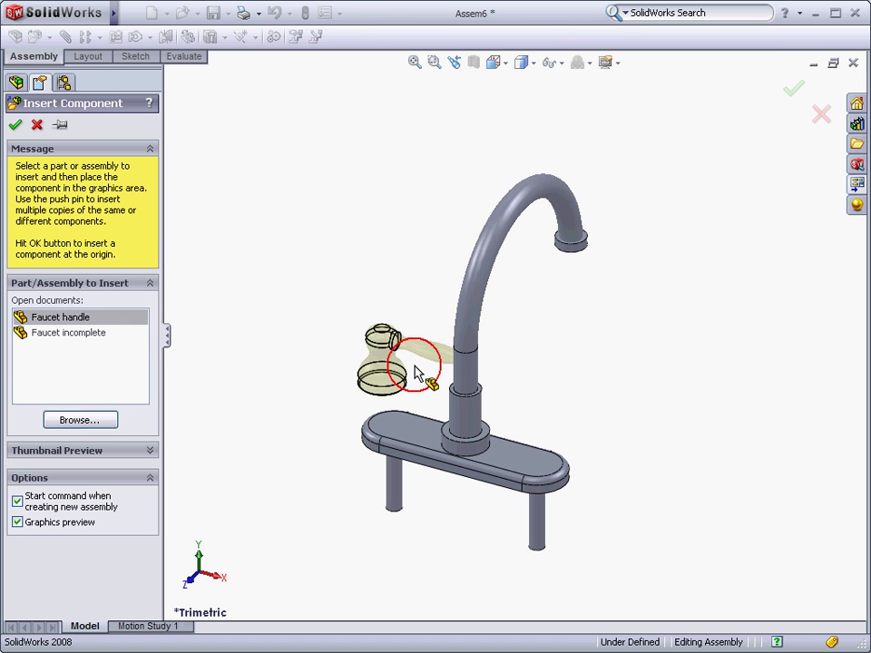
{"action": "left_click", "coordinate": [417, 373]}
- Add a Coincident mate between the base plate's top face and the bottom face of the handle
{"action": "left_click", "coordinate": [391, 424]}
{"action": "middle_click_drag", "start_coordinate": [391, 425], "coordinate": [381, 369]}
{"action": "left_click", "coordinate": [379, 371], "text": "ctrl"}
{"action": "left_click", "coordinate": [520, 295]}
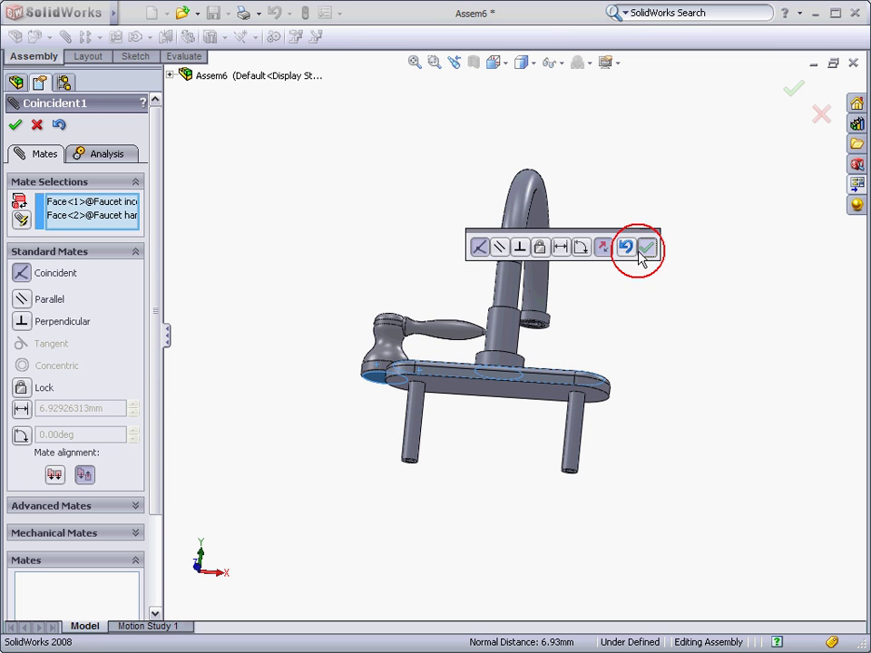
{"action": "left_click", "coordinate": [646, 247]}
- Add a Concentric mate between the cylindrical post nearest the handle and the handle's round face, and finish mating
{"action": "middle_click_drag", "start_coordinate": [490, 274], "coordinate": [403, 439]}
{"action": "left_click", "coordinate": [406, 447]}
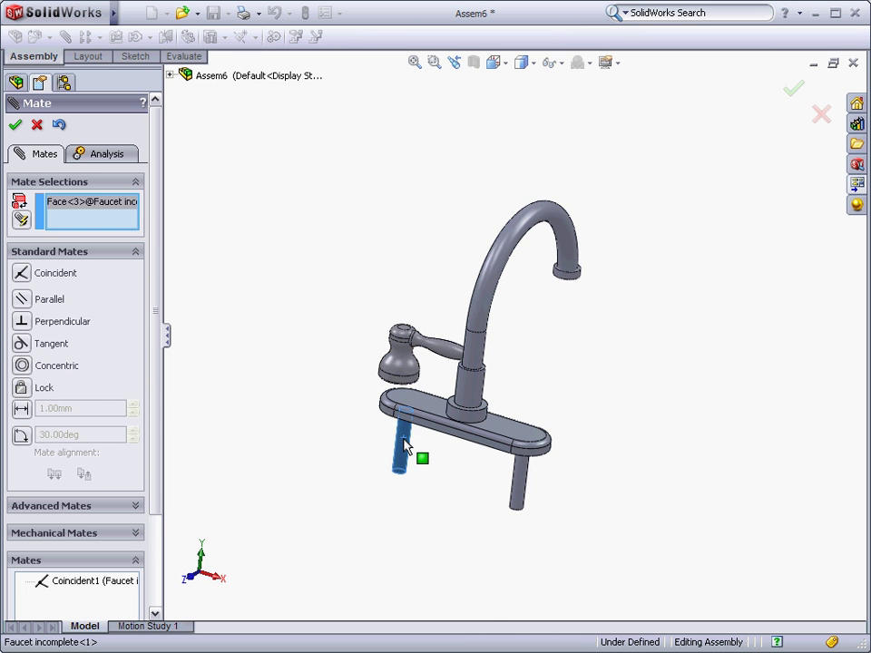
{"action": "left_click", "coordinate": [407, 356]}
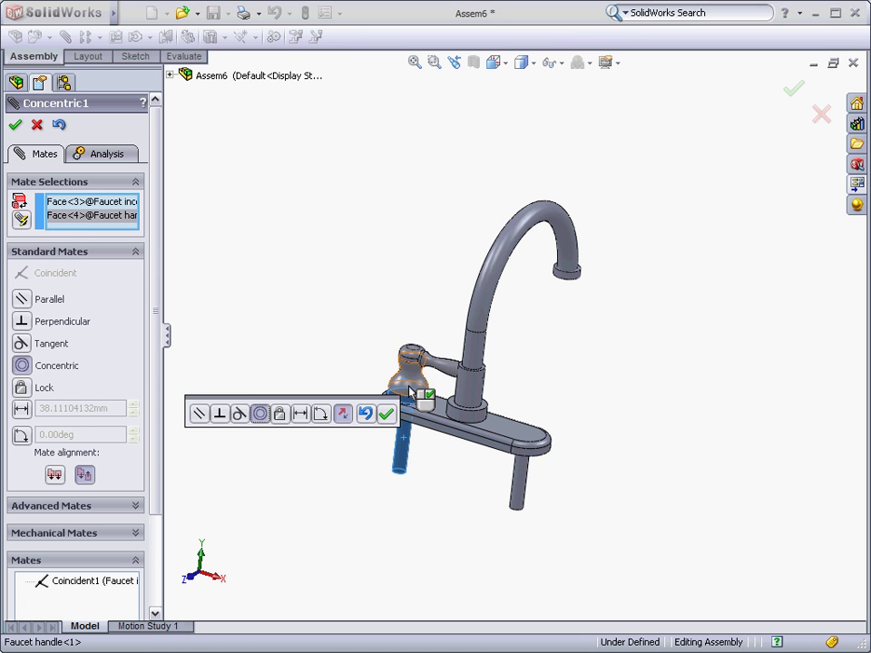
{"action": "left_click", "coordinate": [396, 413]}
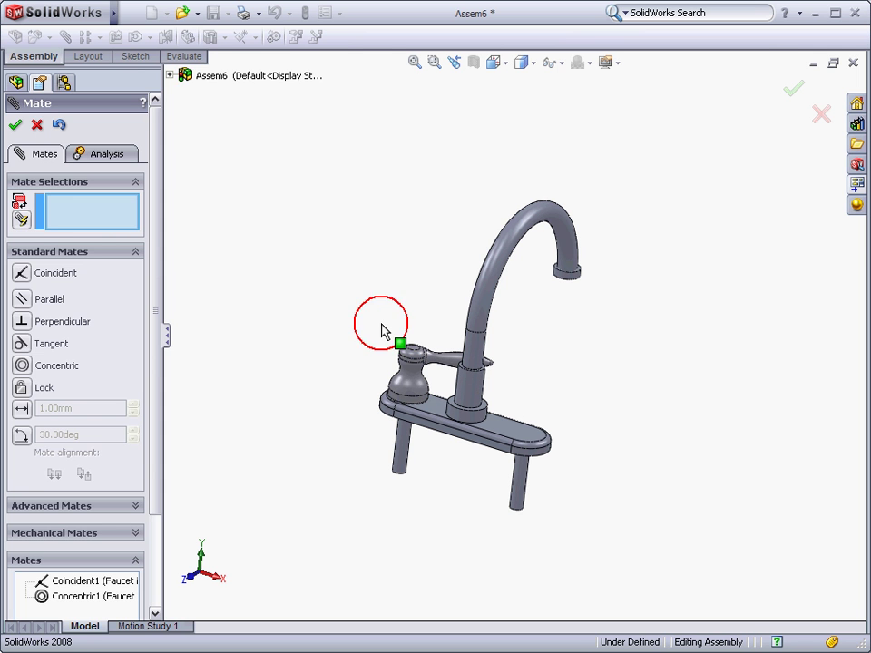
{"action": "key", "text": "Escape"}
- Copy the handle to the other end of the base plate and mate its round base Concentric with the second post
{"action": "left_click_drag", "start_coordinate": [410, 385], "coordinate": [563, 390], "text": "ctrl"}
{"action": "middle_click_drag", "start_coordinate": [562, 391], "coordinate": [544, 408]}
{"action": "left_click", "coordinate": [545, 413]}
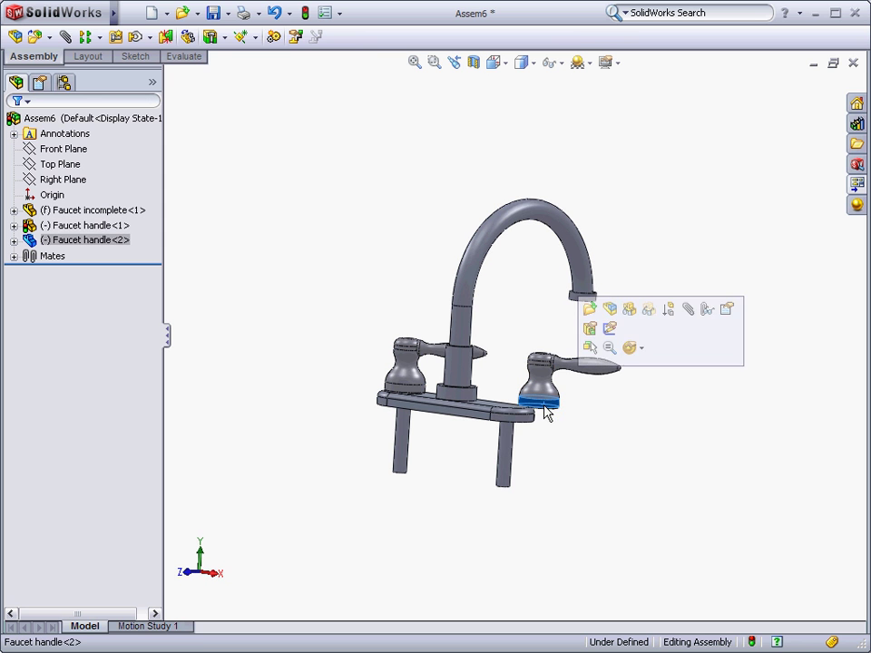
{"action": "left_click", "coordinate": [508, 449], "text": "ctrl"}
{"action": "left_click", "coordinate": [656, 375]}
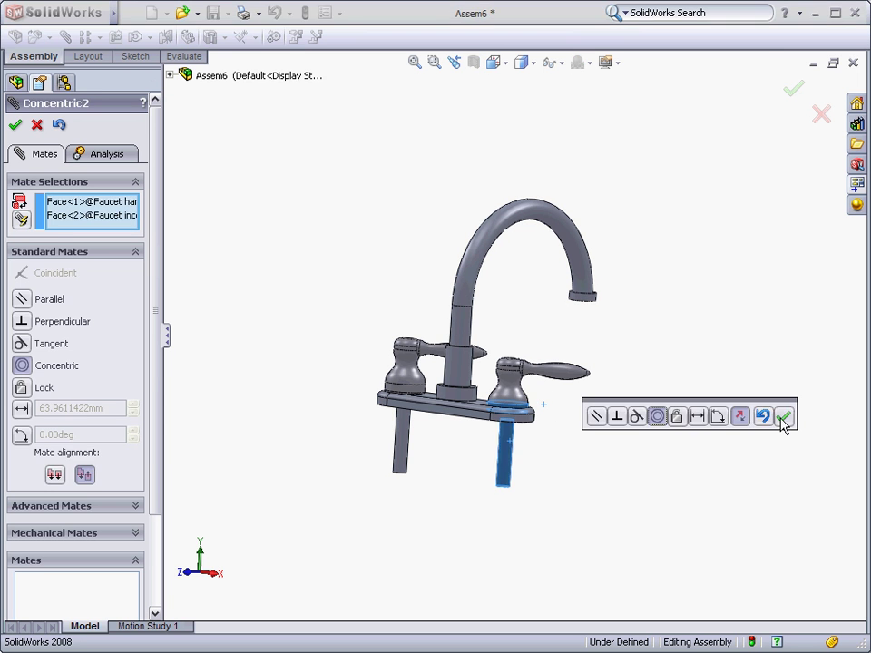
{"action": "left_click", "coordinate": [783, 418]}
- Add a Coincident mate between the second handle's bottom face and the base plate's top face, and finish mating
{"action": "left_click_drag", "start_coordinate": [514, 370], "coordinate": [520, 346]}
{"action": "left_click", "coordinate": [520, 346]}
{"action": "middle_click_drag", "start_coordinate": [520, 346], "coordinate": [511, 438]}
{"action": "left_click", "coordinate": [511, 439]}
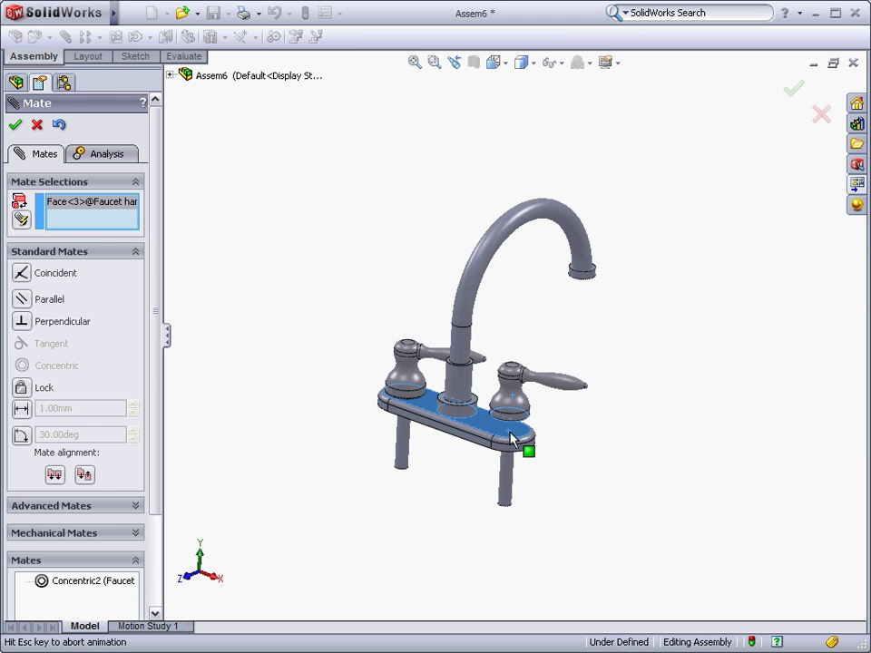
{"action": "left_click", "coordinate": [724, 461]}
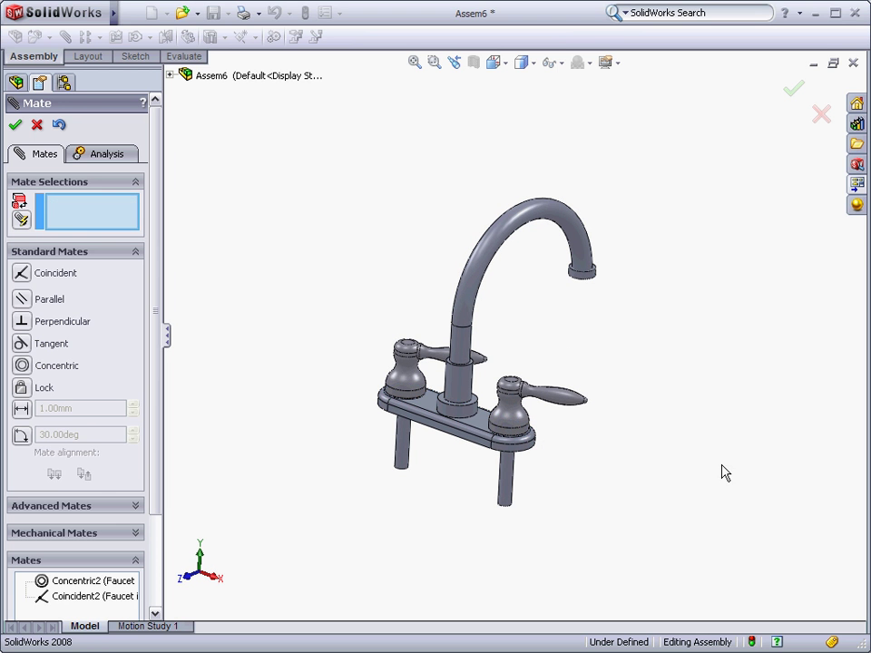
{"action": "key", "text": "Return"}
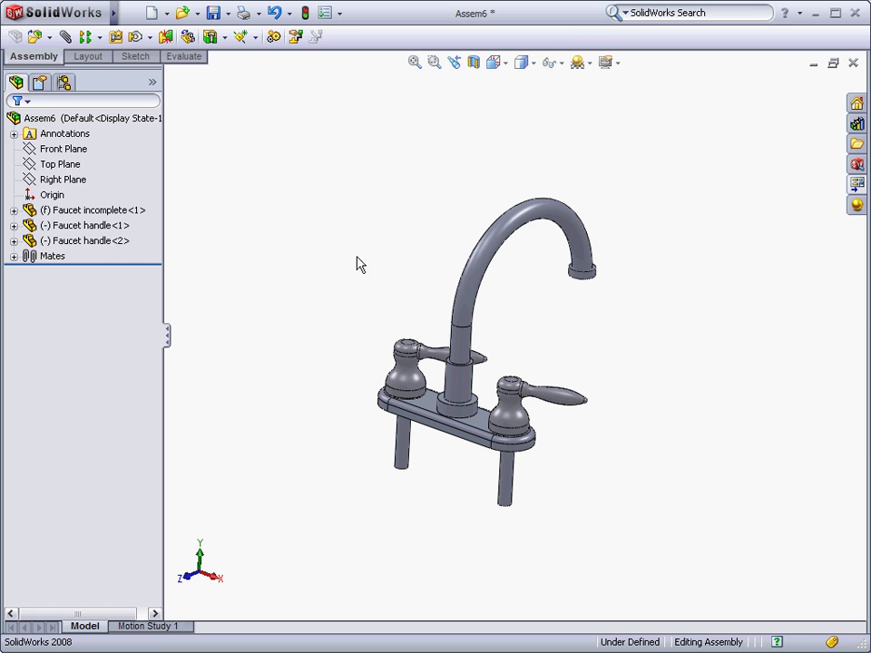
- Move the first faucet handle using Move Component with Collision Detection between all components and Stop at collision
{"action": "left_click", "coordinate": [136, 38]}
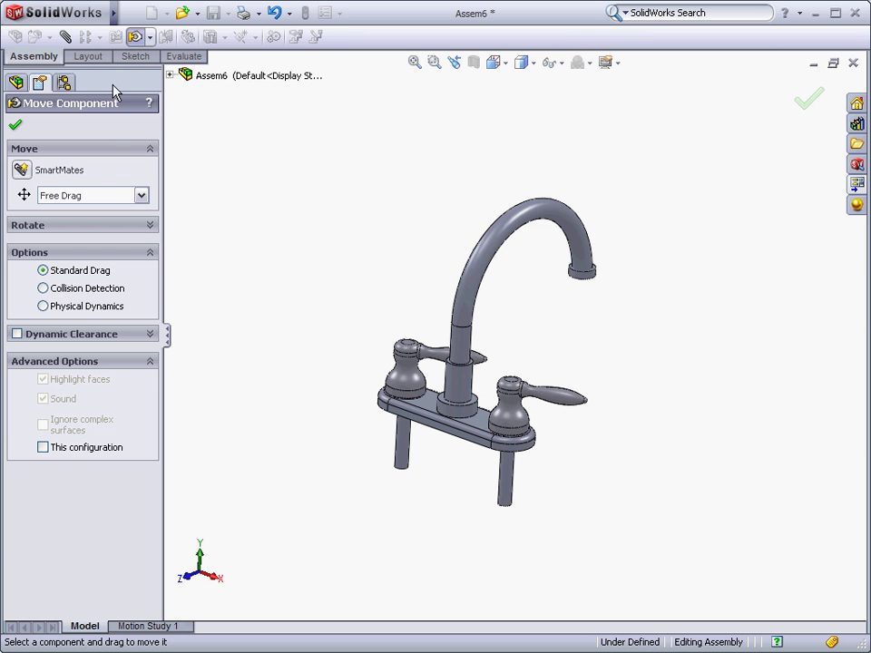
{"action": "left_click", "coordinate": [44, 289]}
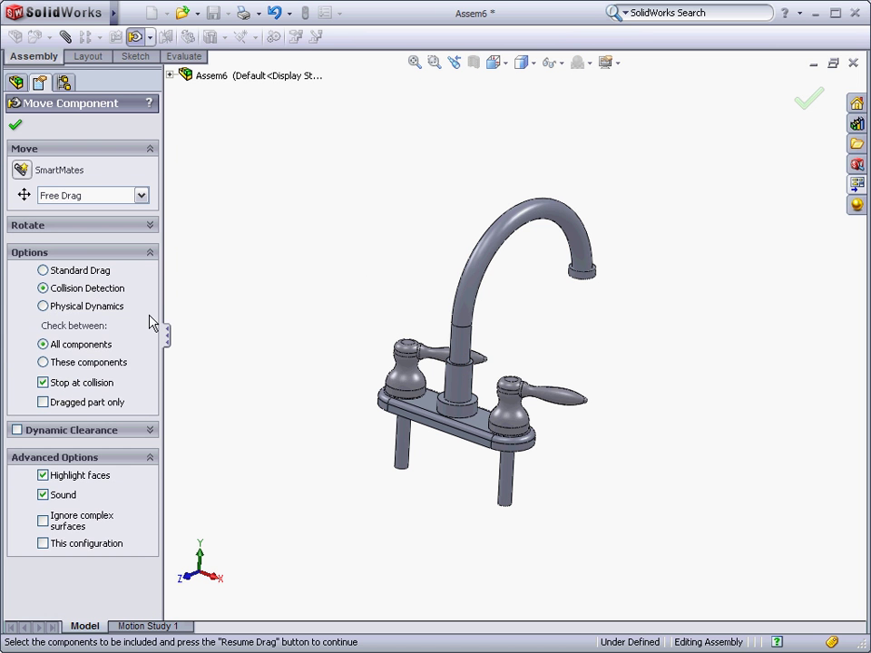
{"action": "left_click_drag", "start_coordinate": [377, 362], "coordinate": [383, 297]}
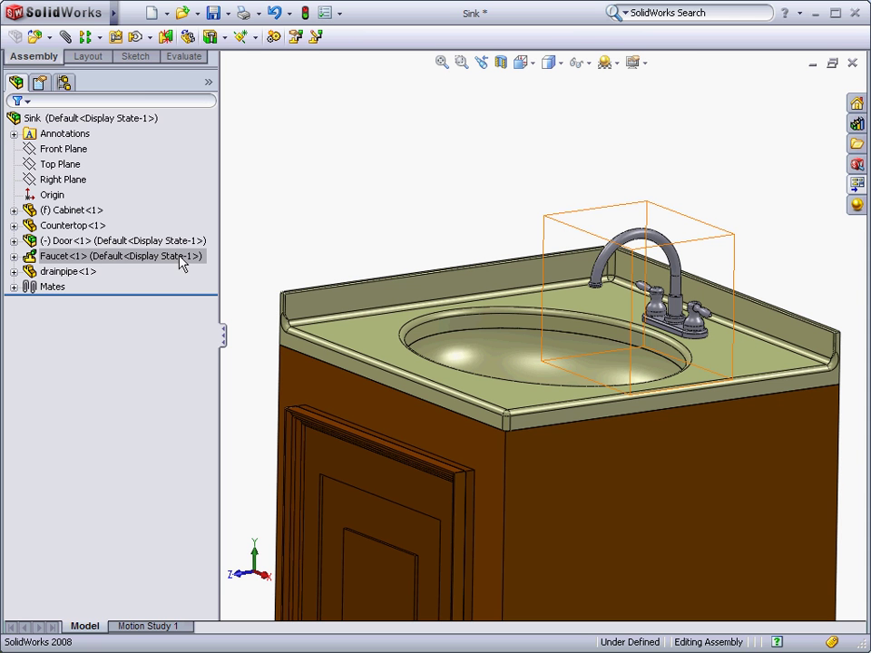
- Select the Faucet subassembly in the Sink assembly to see where it sits on the countertop
{"action": "left_click", "coordinate": [72, 259]}
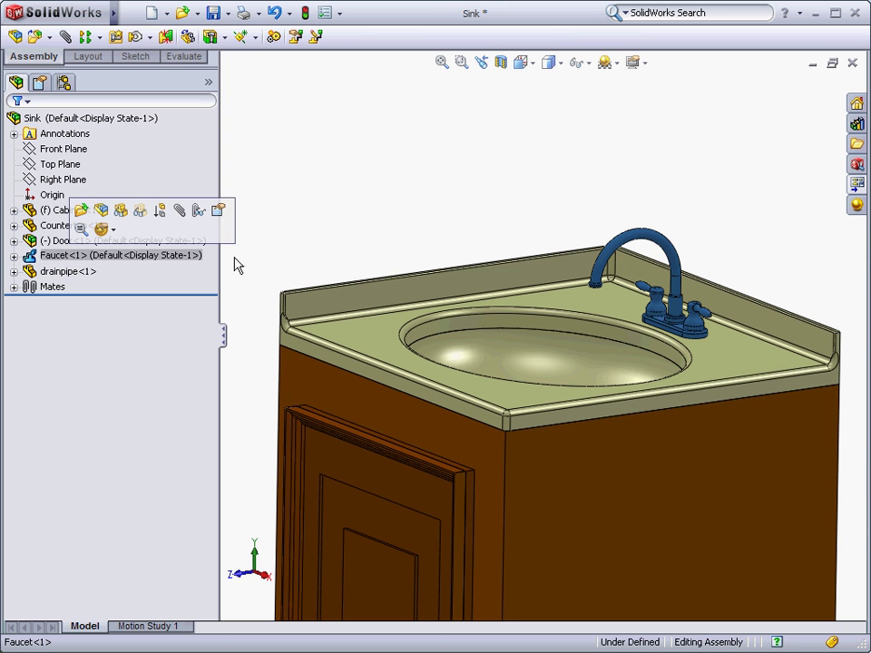
{"action": "scroll", "coordinate": [577, 475], "scroll_direction": "up", "scroll_amount": 5}
{"action": "middle_click_drag", "start_coordinate": [578, 511], "coordinate": [570, 365], "text": "ctrl"}
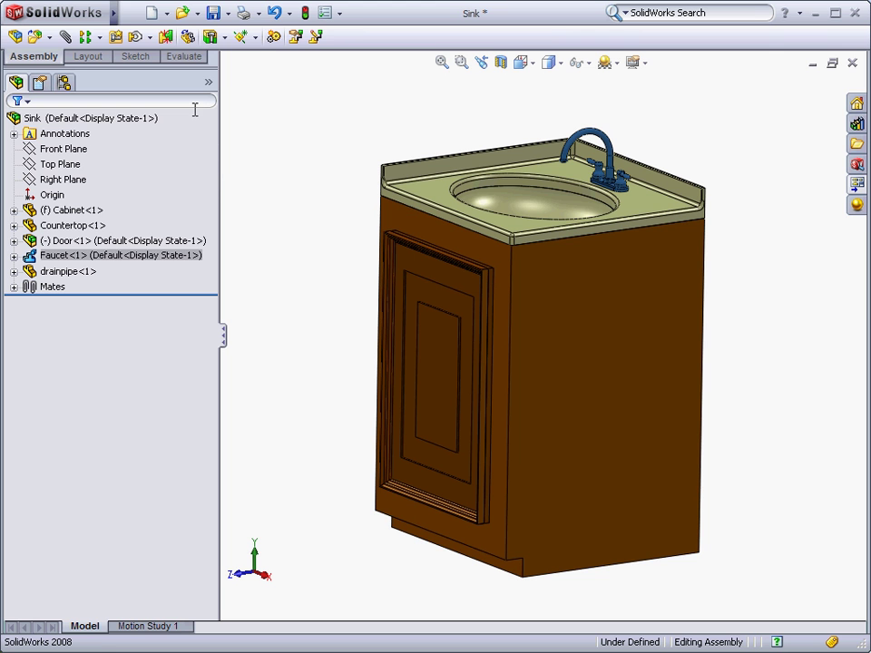
- Make a drawing from the Sink assembly on a C - Landscape sheet with the sheet format displayed
{"action": "left_click", "coordinate": [168, 14]}
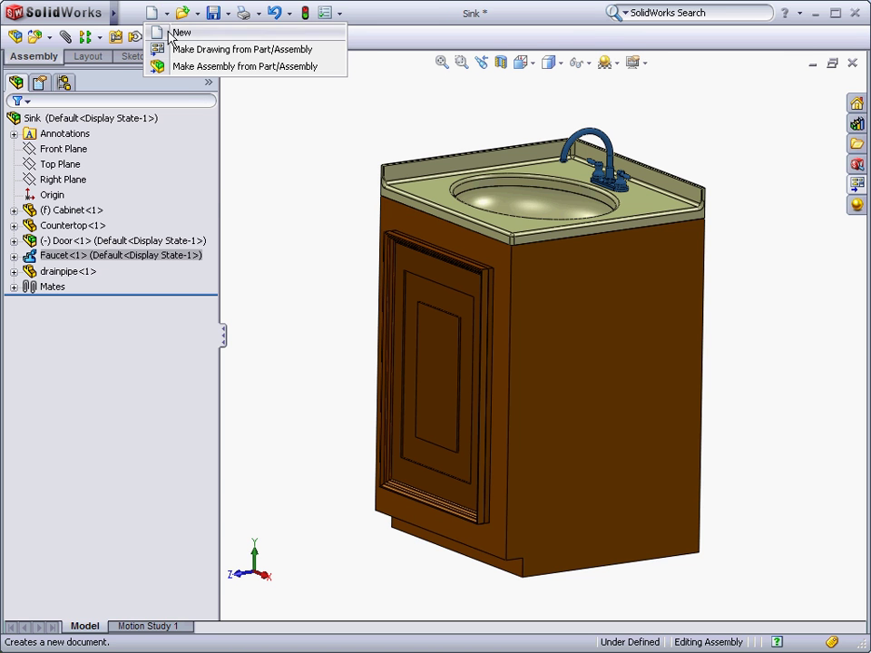
{"action": "left_click", "coordinate": [324, 54]}
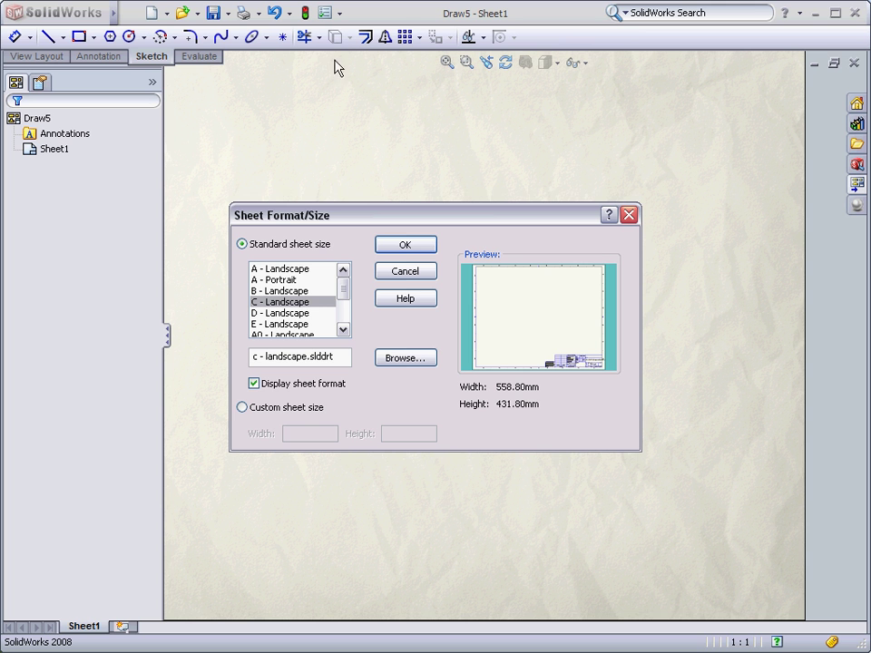
{"action": "left_click", "coordinate": [397, 248]}
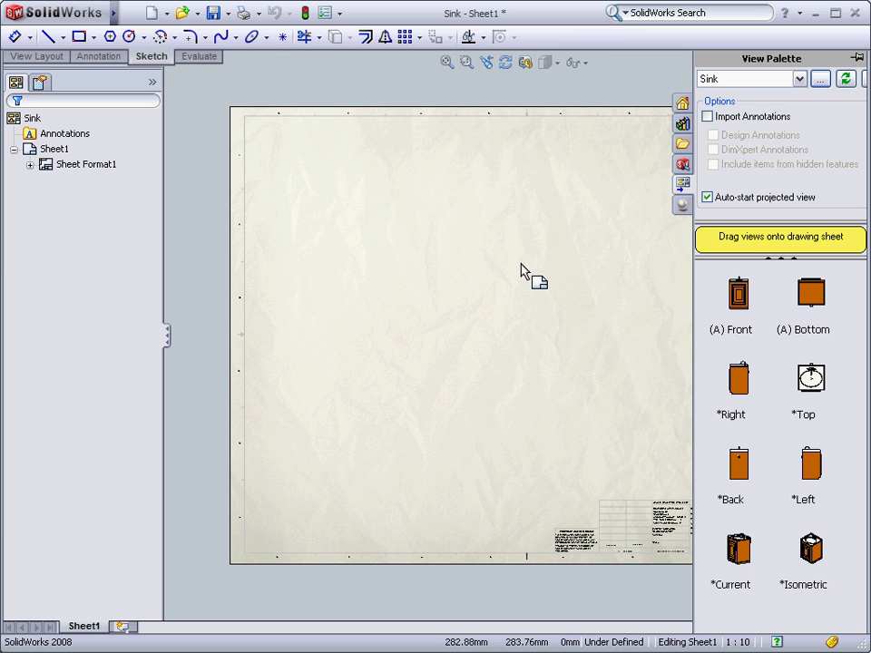
- Place the front view with projected top, right and isometric views, and move the isometric view toward the sheet's right edge
{"action": "left_click_drag", "start_coordinate": [741, 294], "coordinate": [363, 400]}
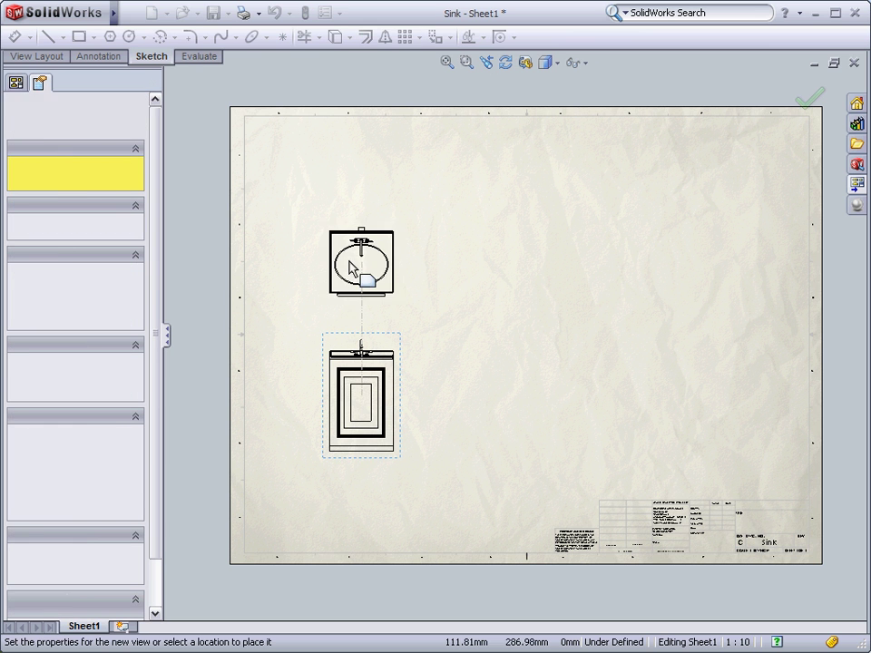
{"action": "left_click", "coordinate": [369, 207]}
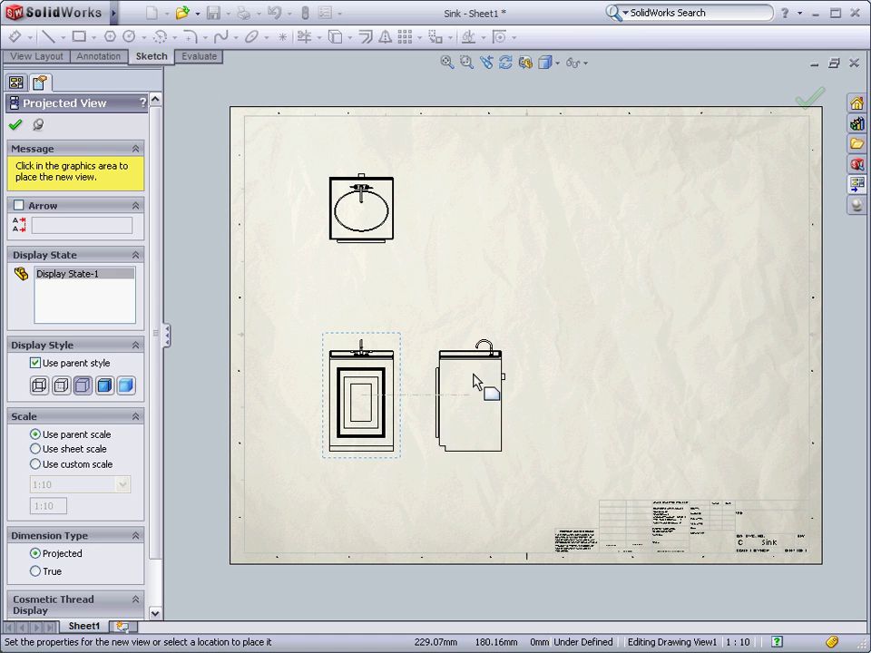
{"action": "left_click", "coordinate": [543, 395]}
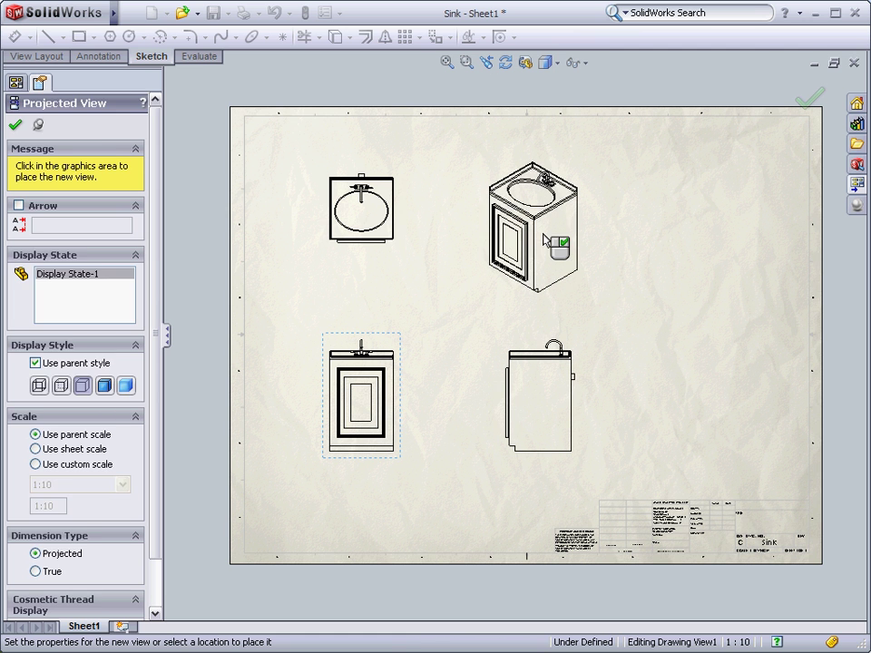
{"action": "left_click", "coordinate": [547, 239]}
{"action": "mouse_move", "coordinate": [588, 171]}
{"action": "left_mouse_down"}
{"action": "mouse_move", "coordinate": [708, 216]}
{"action": "mouse_move", "coordinate": [760, 273]}
{"action": "left_mouse_up"}
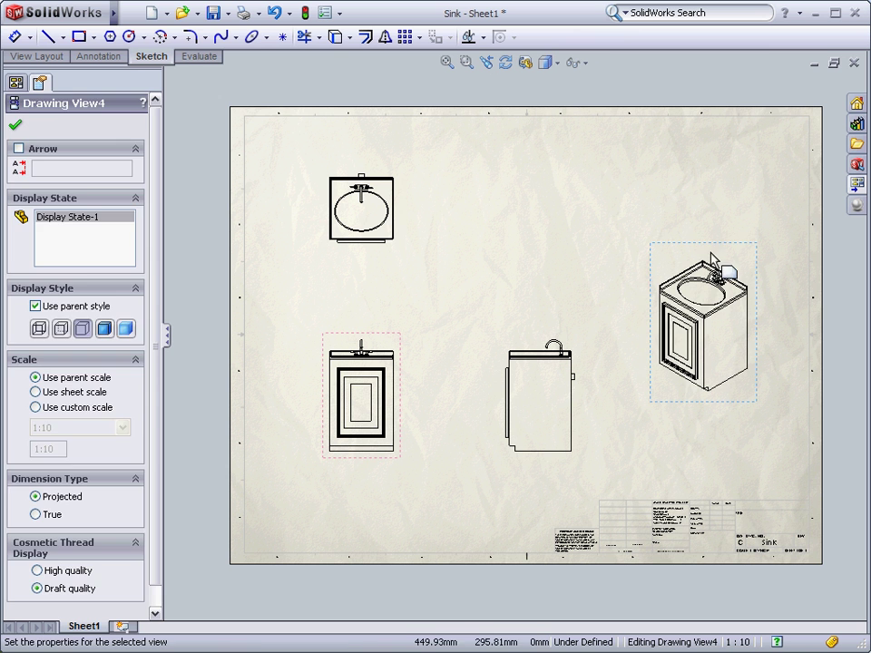
{"action": "left_click", "coordinate": [428, 350]}
- Set the front view's display style to Hidden Lines Visible and the isometric view's to Shaded With Edges
{"action": "left_click", "coordinate": [395, 361]}
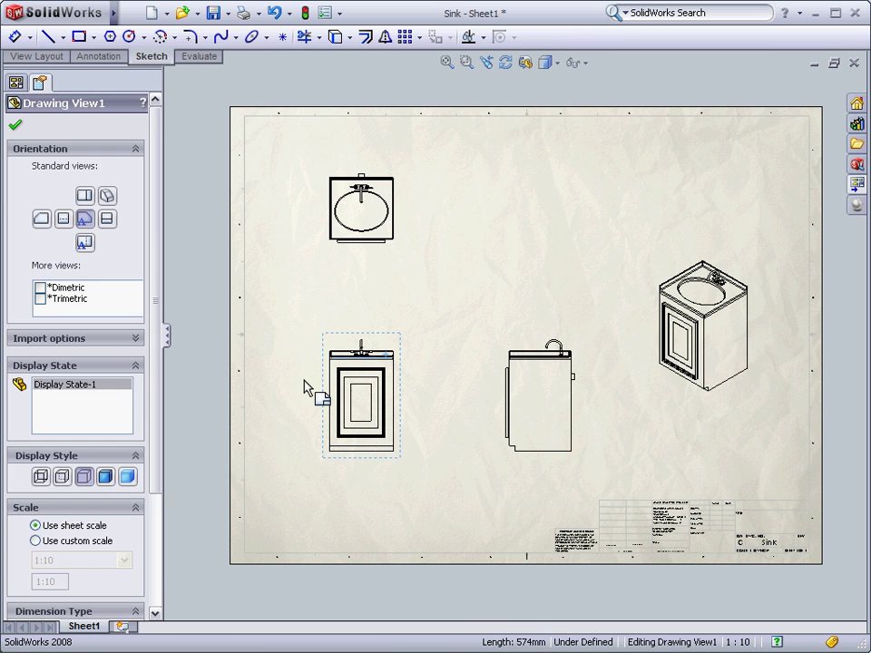
{"action": "left_click", "coordinate": [62, 476]}
{"action": "left_click", "coordinate": [671, 300]}
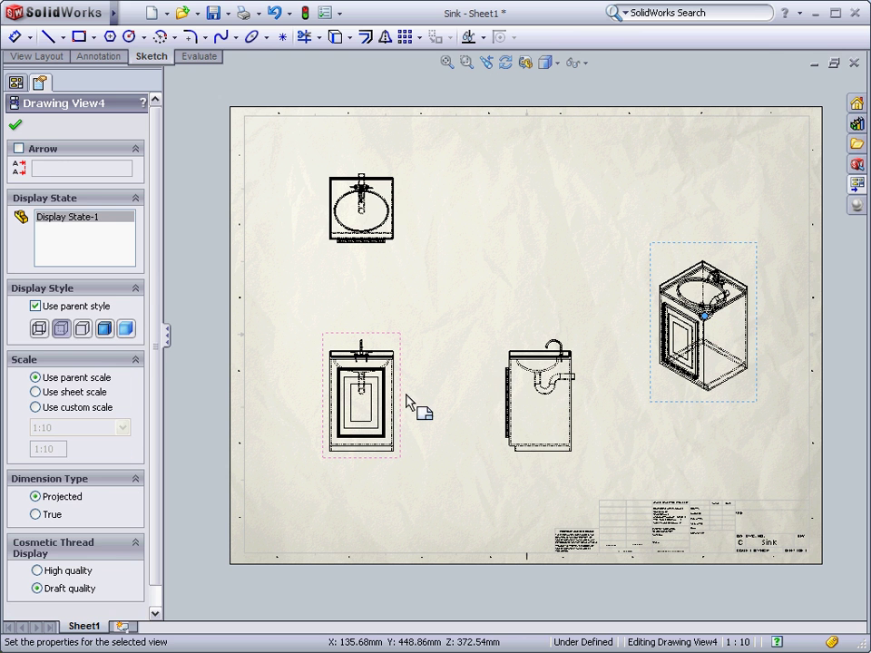
{"action": "left_click", "coordinate": [104, 328]}
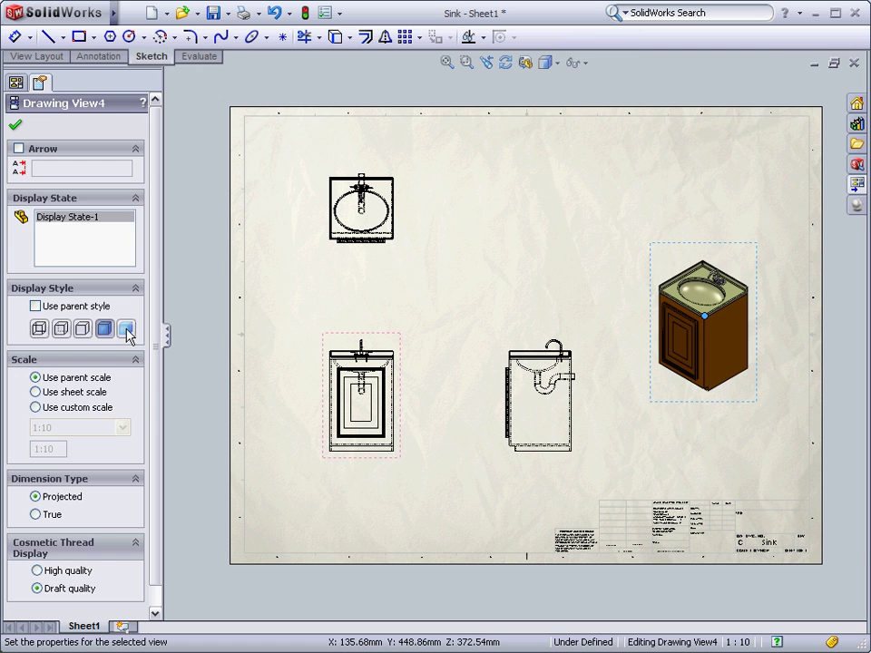
{"action": "left_click", "coordinate": [219, 337]}
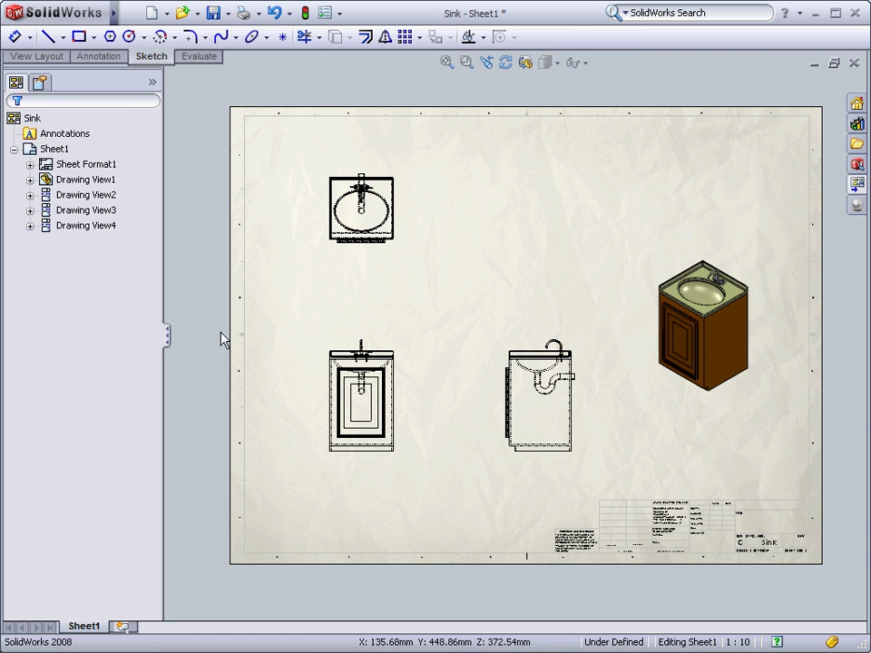
- Show the isometric view of the Sink in its exploded state
{"action": "left_click", "coordinate": [660, 284]}
{"action": "right_click", "coordinate": [660, 284]}
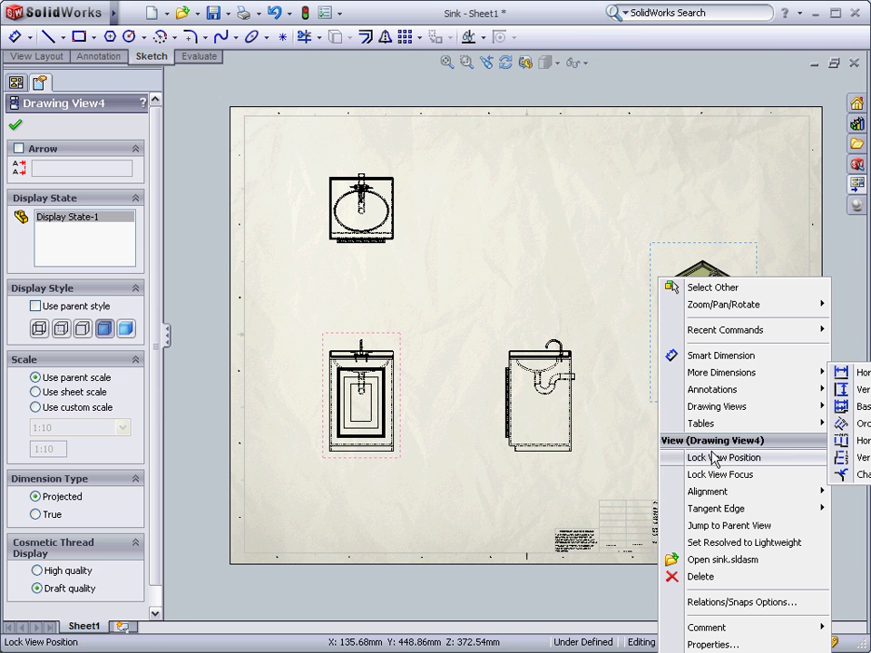
{"action": "left_click", "coordinate": [731, 643]}
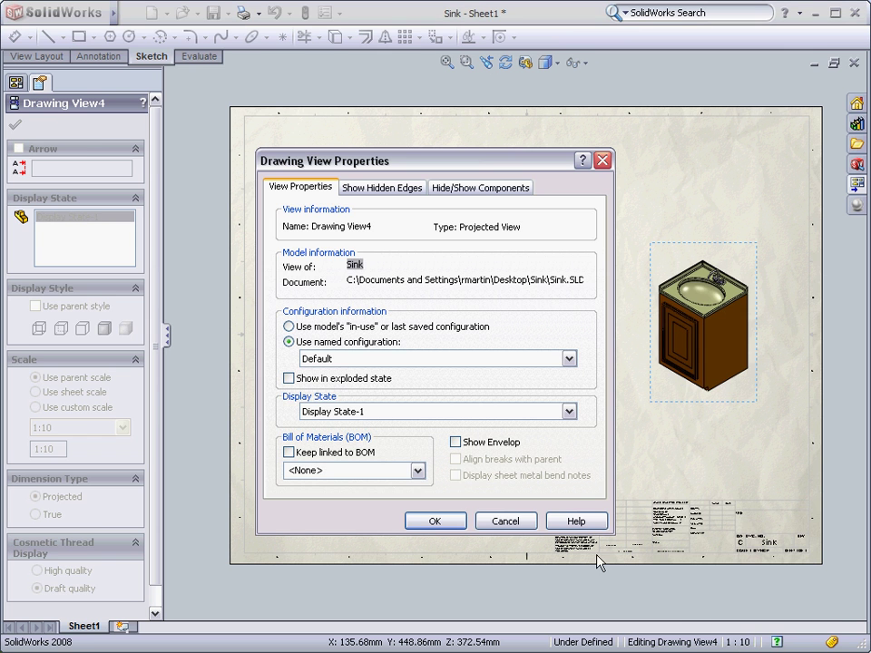
{"action": "left_click", "coordinate": [289, 379]}
{"action": "left_click", "coordinate": [436, 521]}
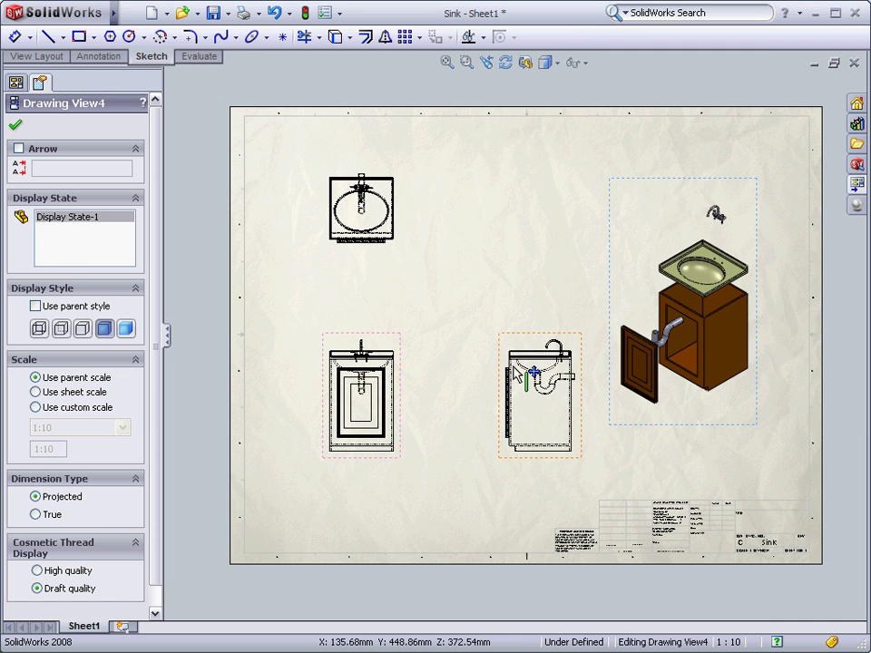
{"action": "left_click", "coordinate": [443, 238]}
- Create a bill of materials from the front view, using the bom-standard template, top level only and the Default configuration
{"action": "mouse_move", "coordinate": [116, 13]}
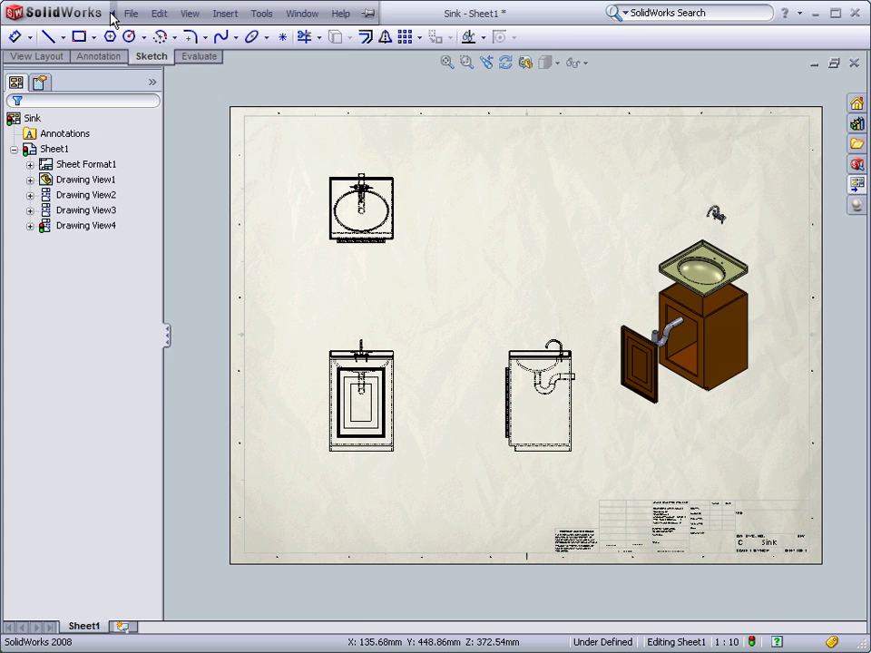
{"action": "left_click", "coordinate": [189, 13]}
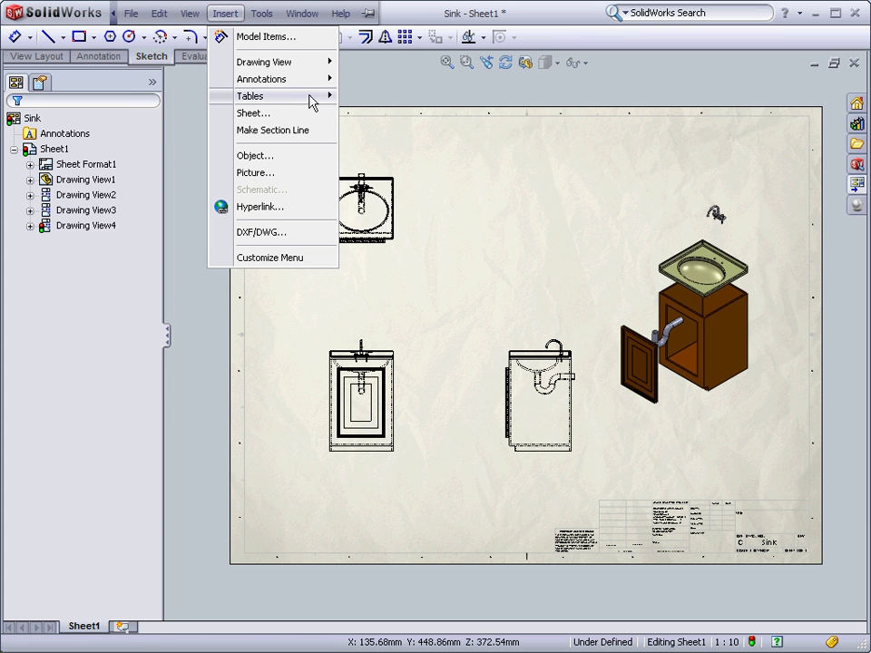
{"action": "mouse_move", "coordinate": [317, 96]}
{"action": "left_click", "coordinate": [393, 134]}
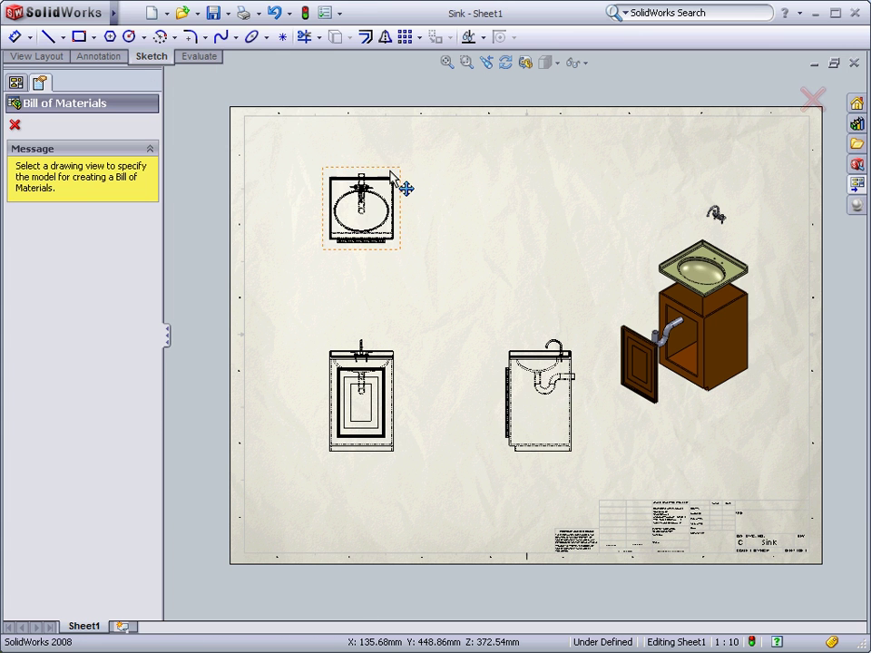
{"action": "left_click", "coordinate": [386, 350]}
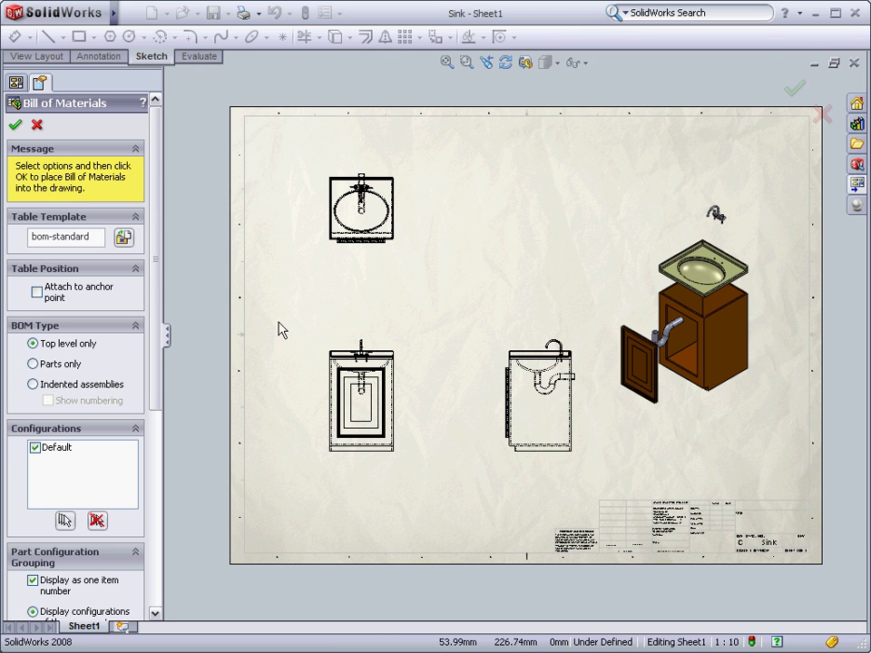
{"action": "left_click", "coordinate": [12, 124]}
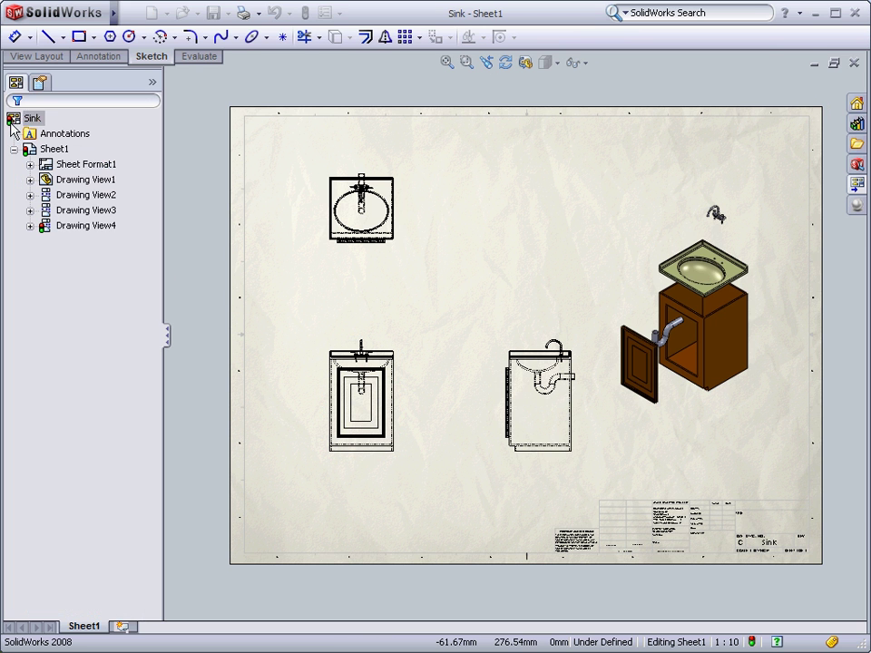
- Place the bill of materials table in the lower-left corner of the drawing sheet and check its rows
{"action": "left_click", "coordinate": [257, 523]}
{"action": "scroll", "coordinate": [337, 536], "scroll_direction": "down", "scroll_amount": 3}
{"action": "scroll", "coordinate": [339, 540], "scroll_direction": "down", "scroll_amount": 2}
{"action": "scroll", "coordinate": [343, 539], "scroll_direction": "down", "scroll_amount": 3}
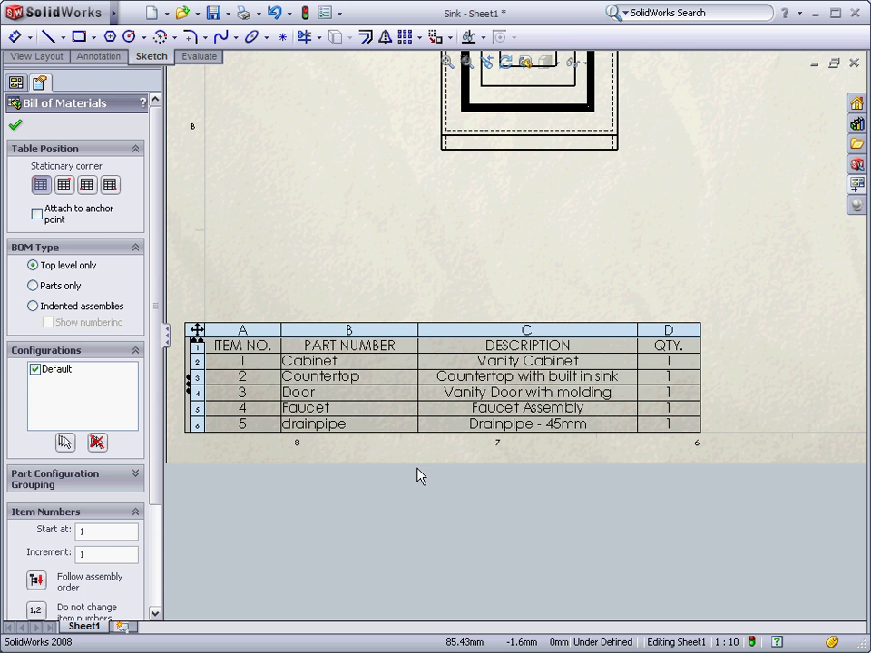
{"action": "left_click", "coordinate": [708, 352]}
{"action": "key", "text": "f"}
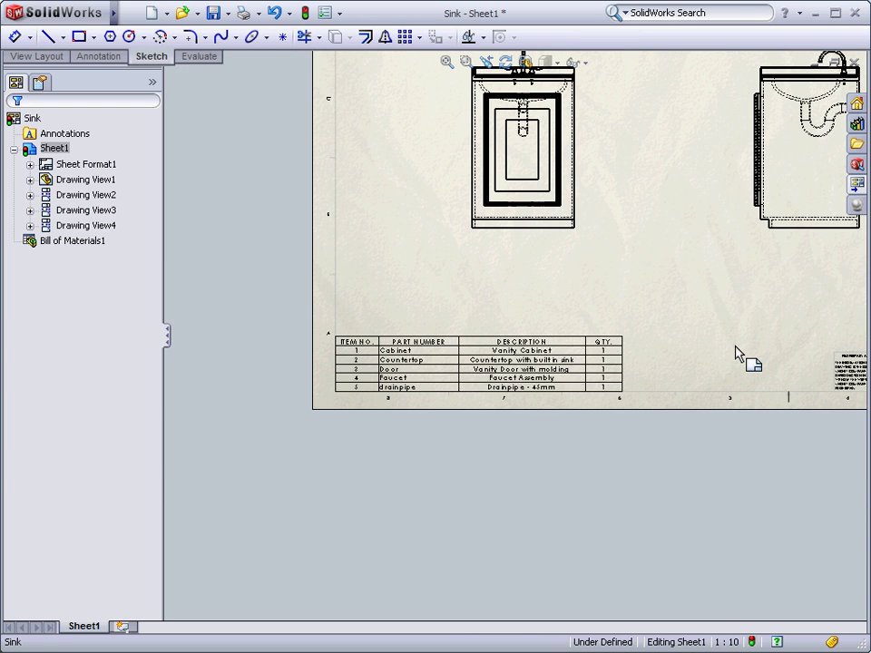